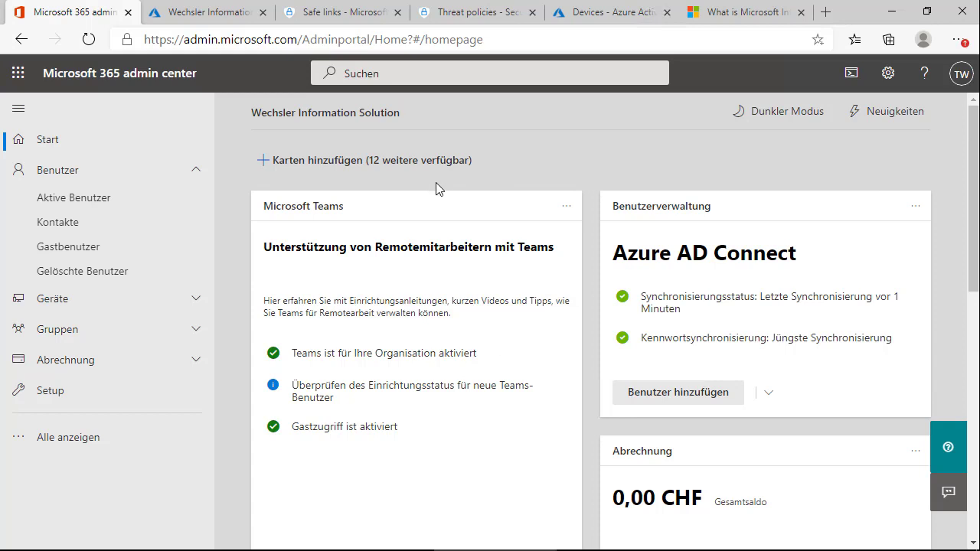
Show Endpoint Manager's All devices list, where WIN10OUTSIDE is Intune-managed and compliant
click(200, 17)
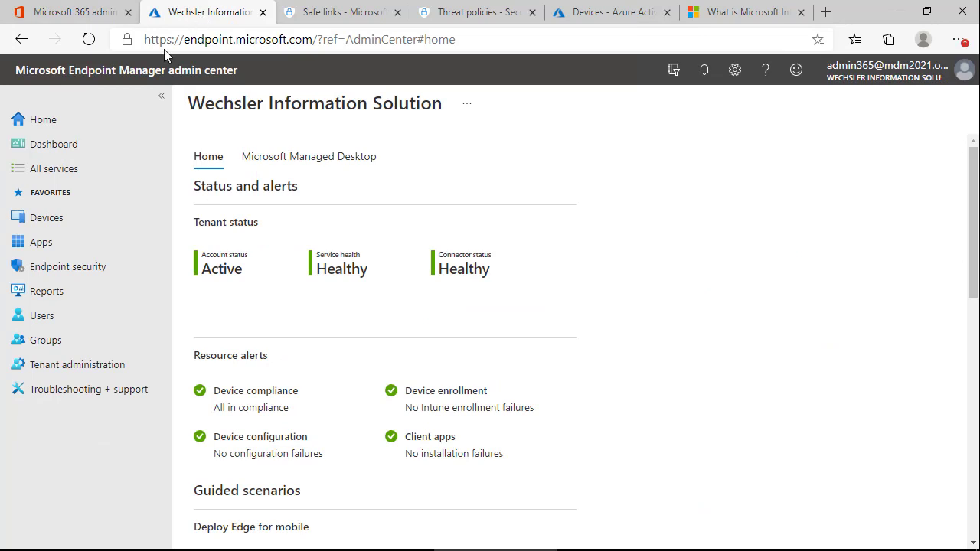
click(48, 222)
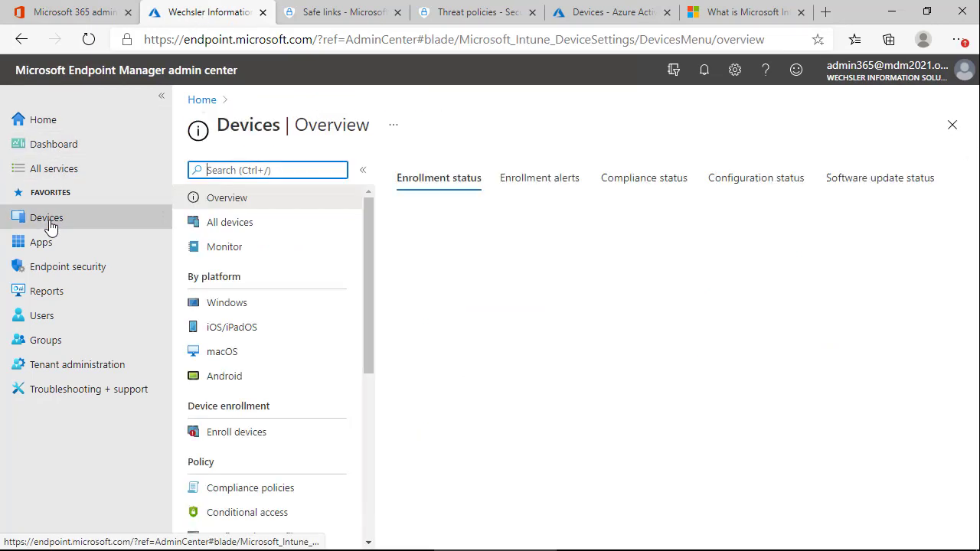
click(232, 227)
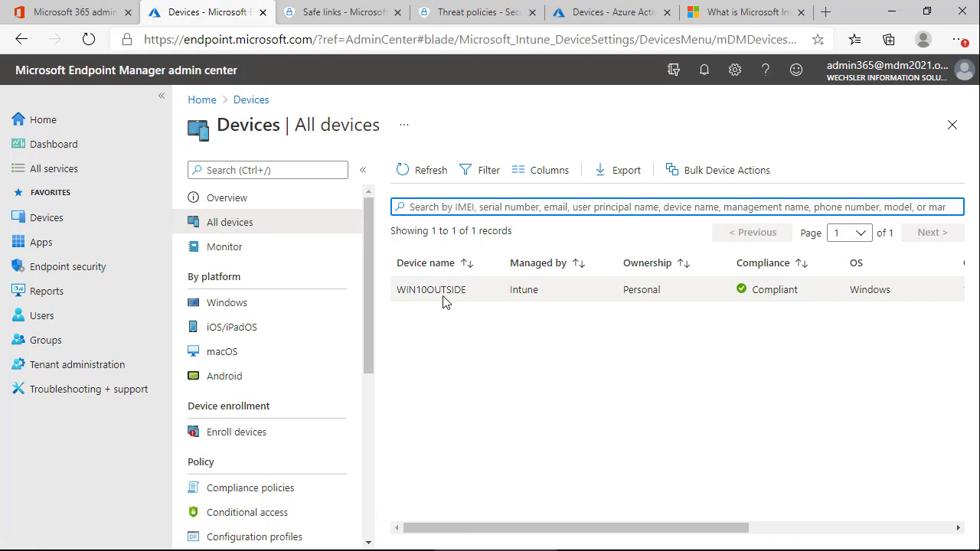
click(452, 340)
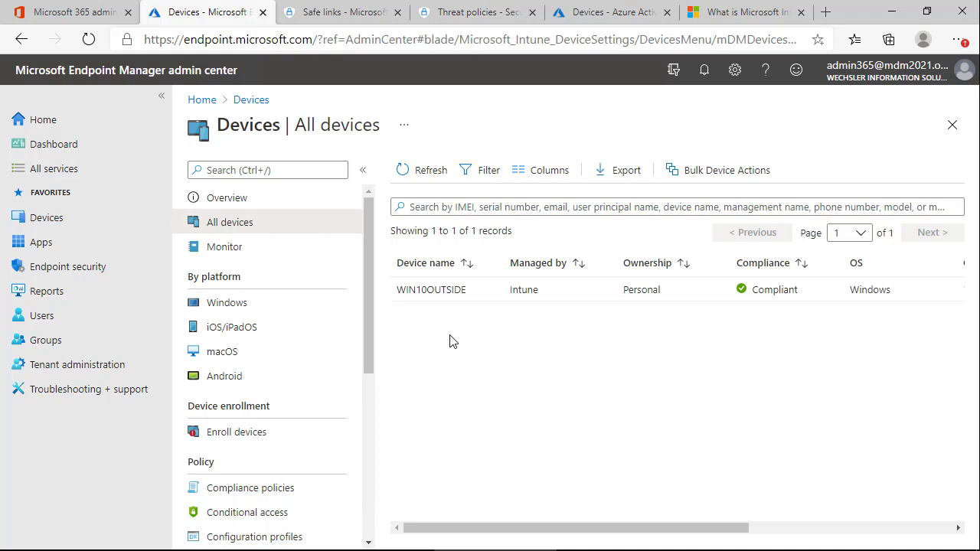
click(616, 21)
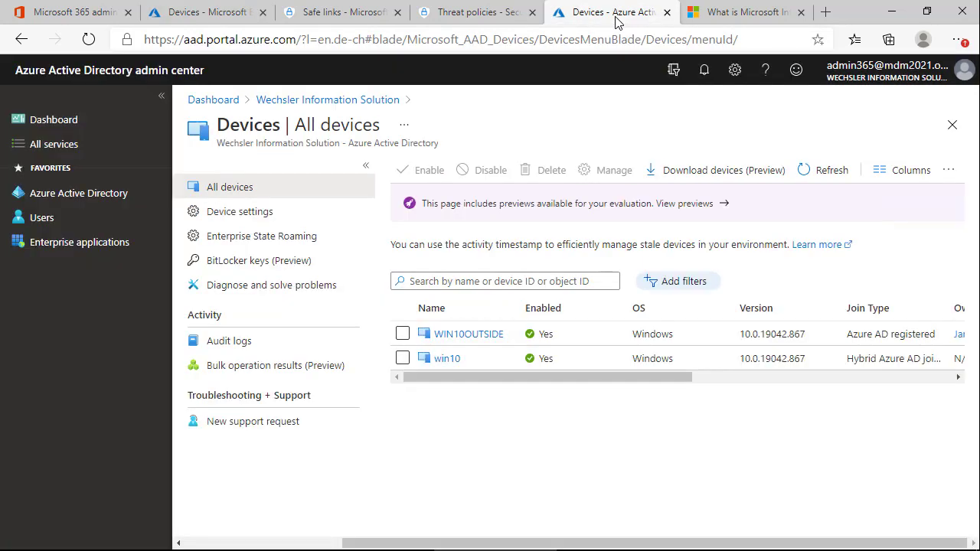
Review Azure AD's All devices (WIN10OUTSIDE registered, win10 hybrid joined), then return to Endpoint Manager
click(59, 197)
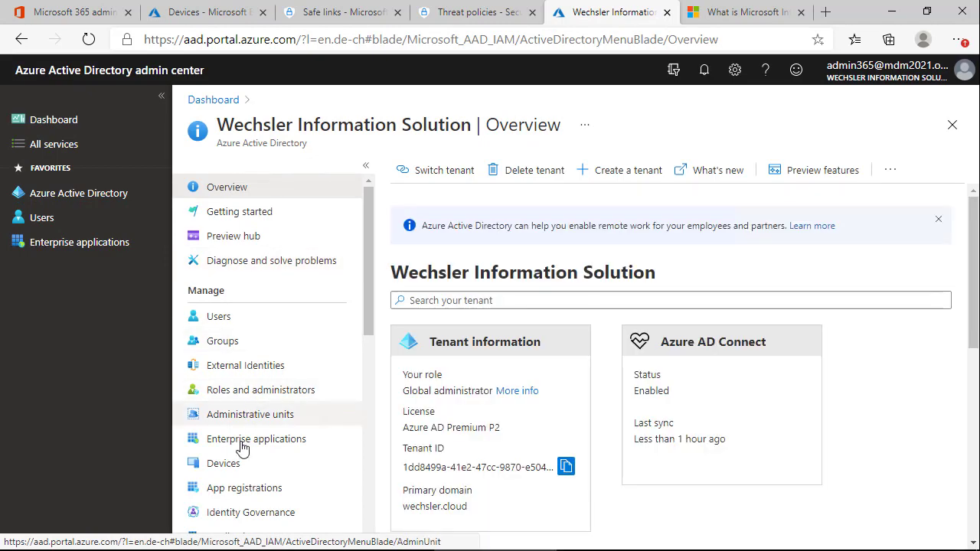
click(225, 464)
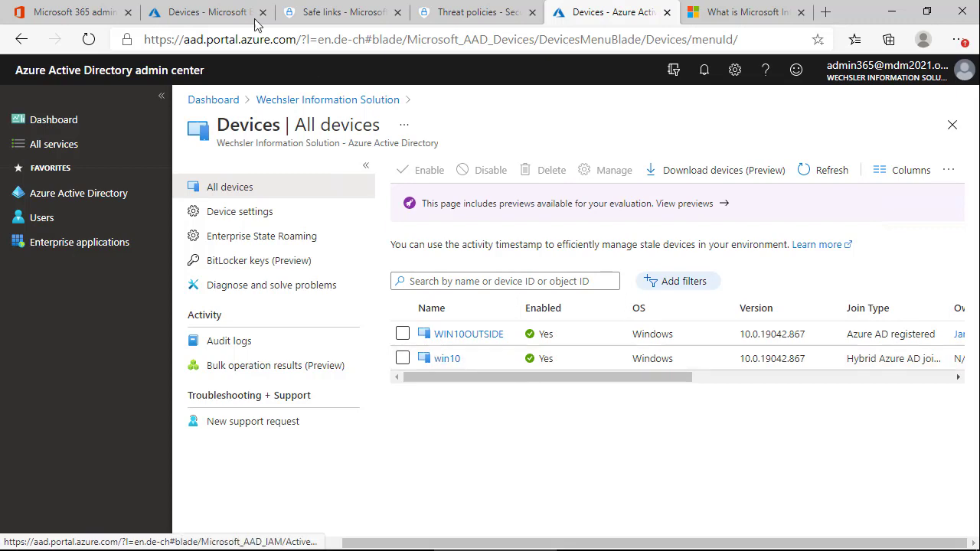
click(215, 15)
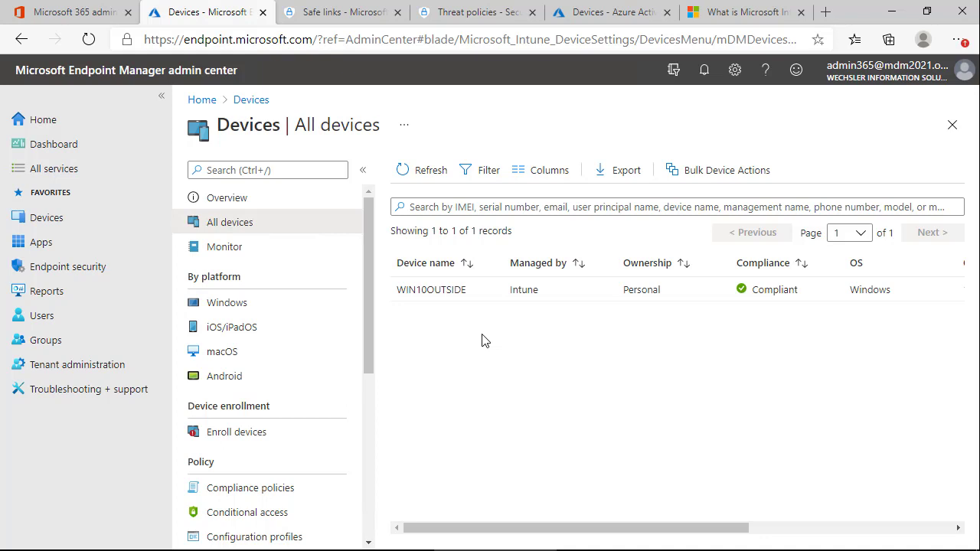
On the WIN10 VM, launch Eingabeaufforderung as administrator via a Start search for 'ein'
click(663, 12)
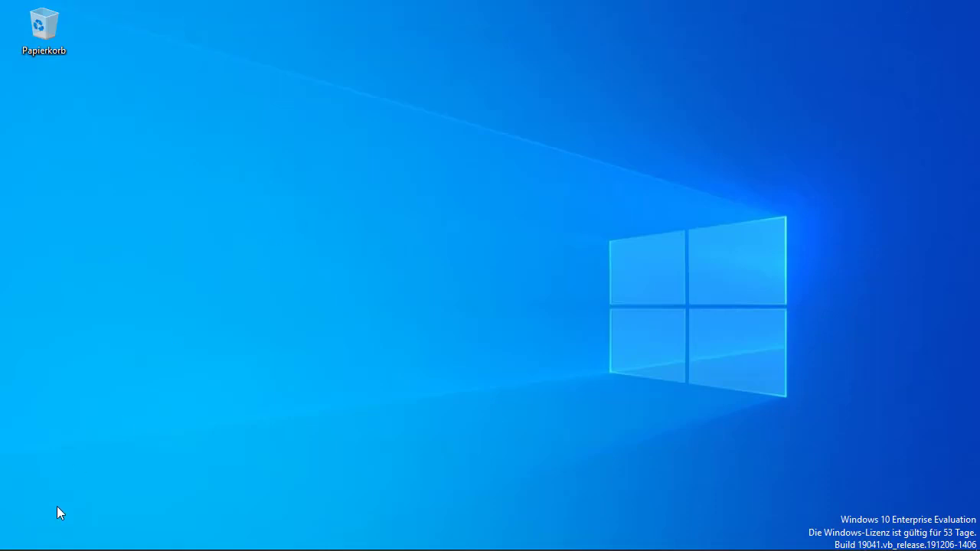
mouse_move(49, 547)
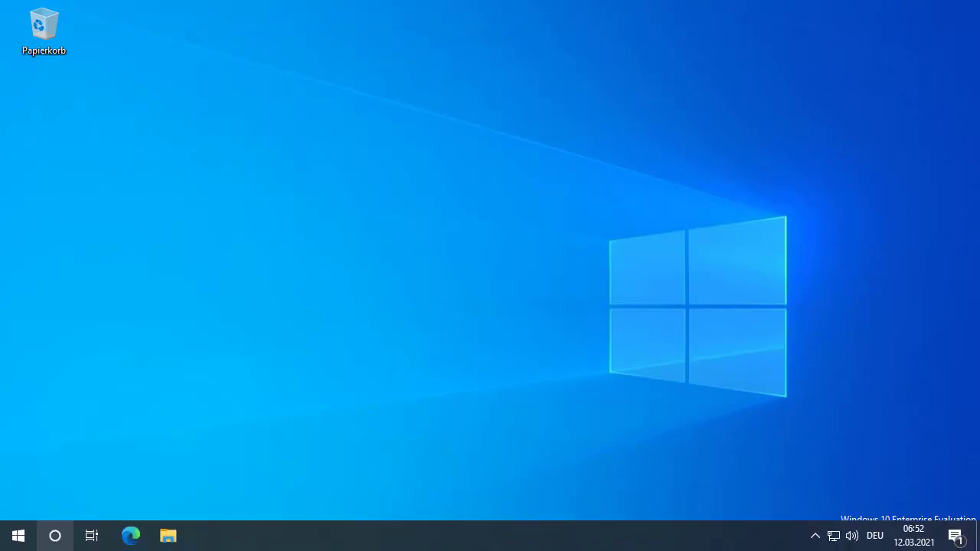
right_click(18, 536)
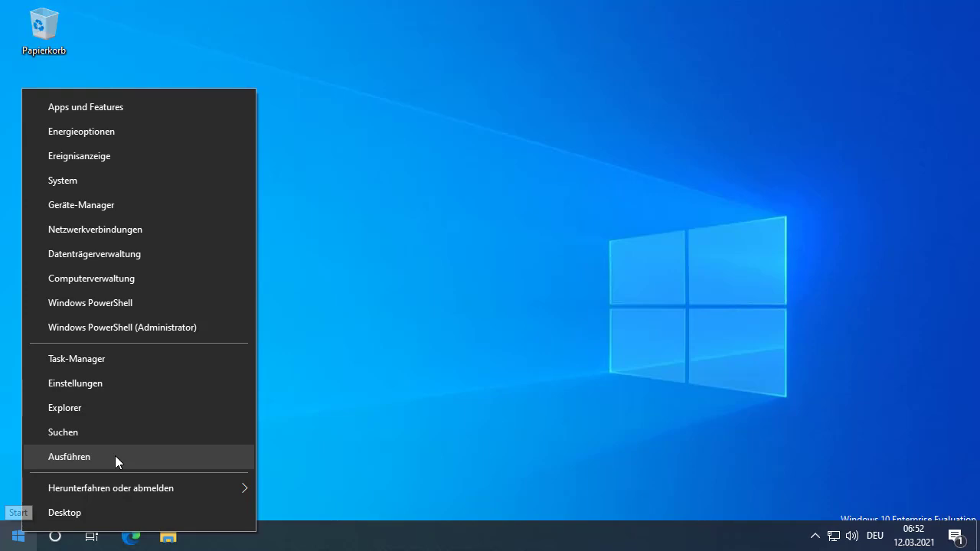
click(18, 536)
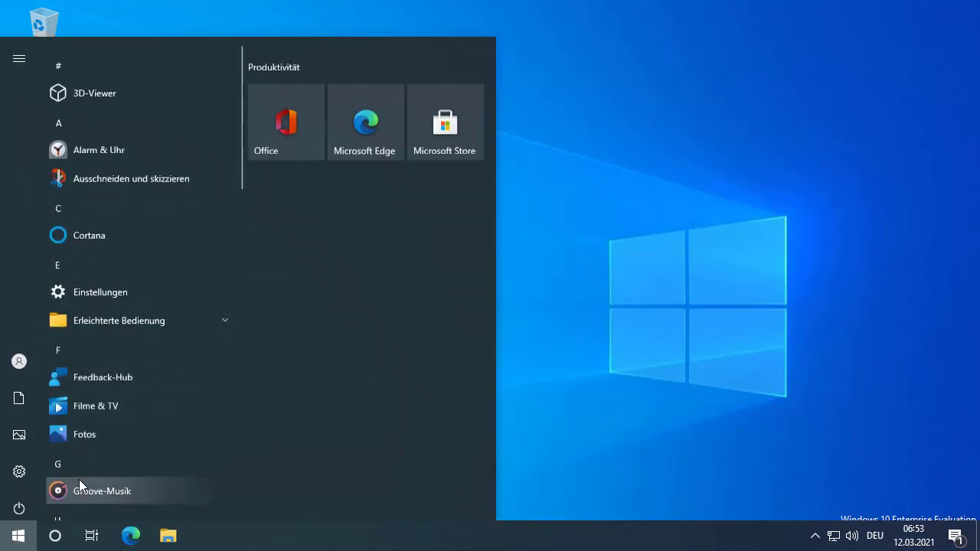
text(ein)
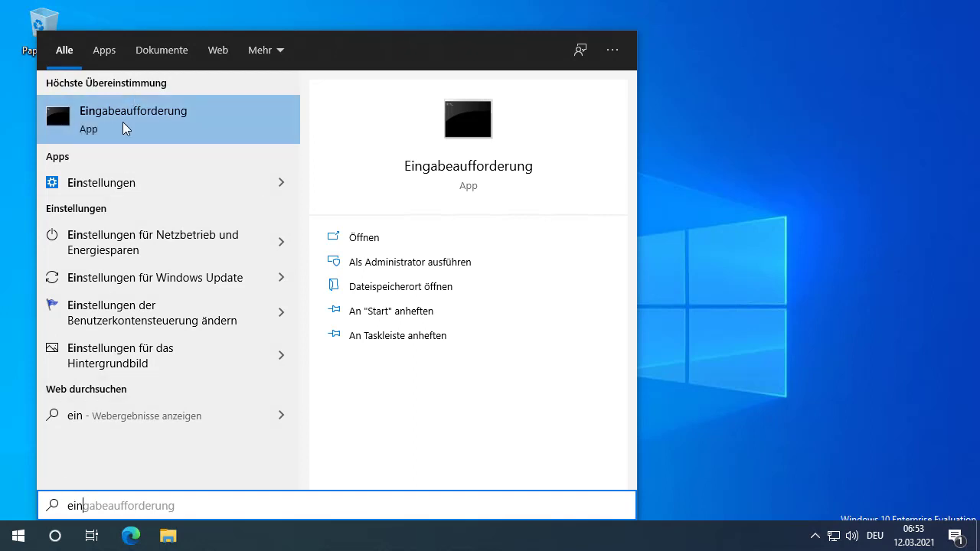
right_click(125, 125)
click(263, 138)
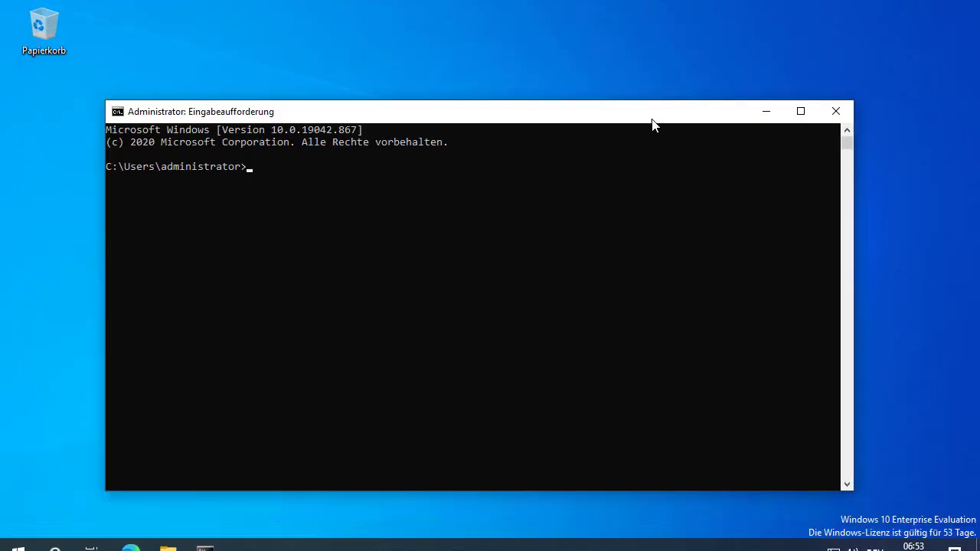
Run dsregcmd /status and review the output showing AzureAdJoined YES and DomainJoined YES
click(232, 242)
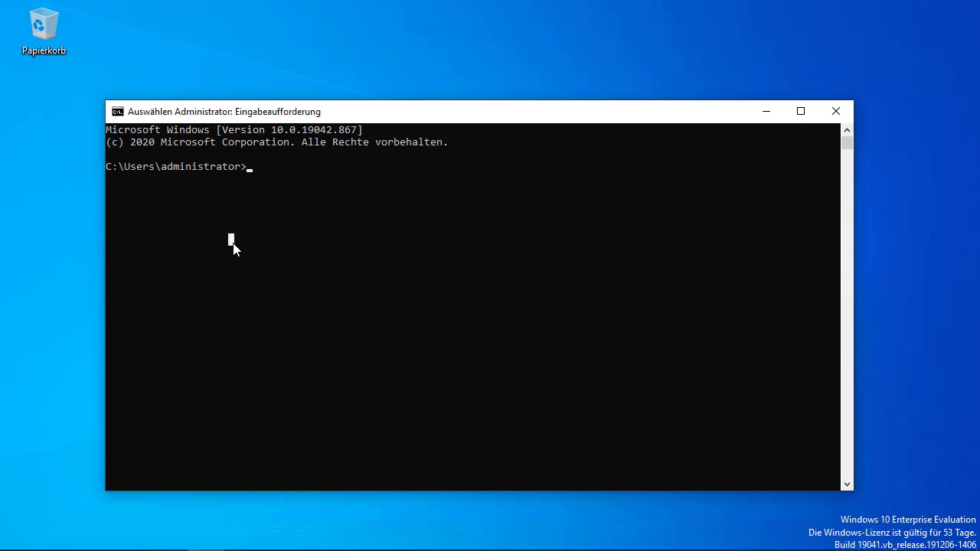
text(dsreg)
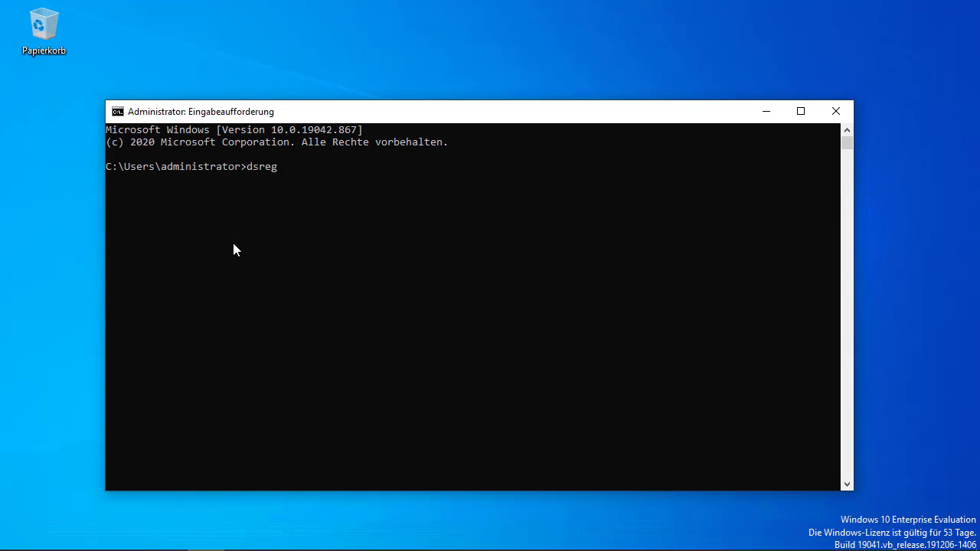
text(cmd /status)
key(Return)
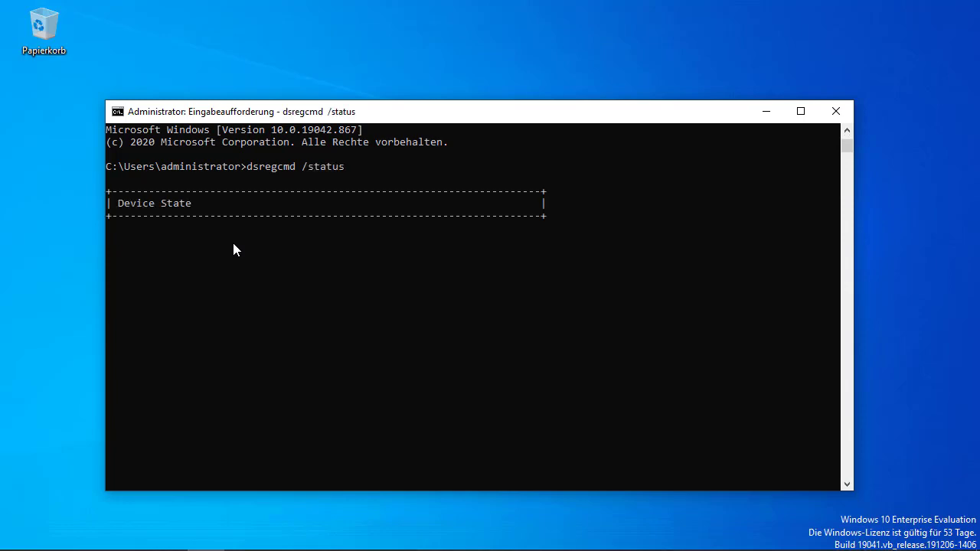
scroll(383, 305, up, 17)
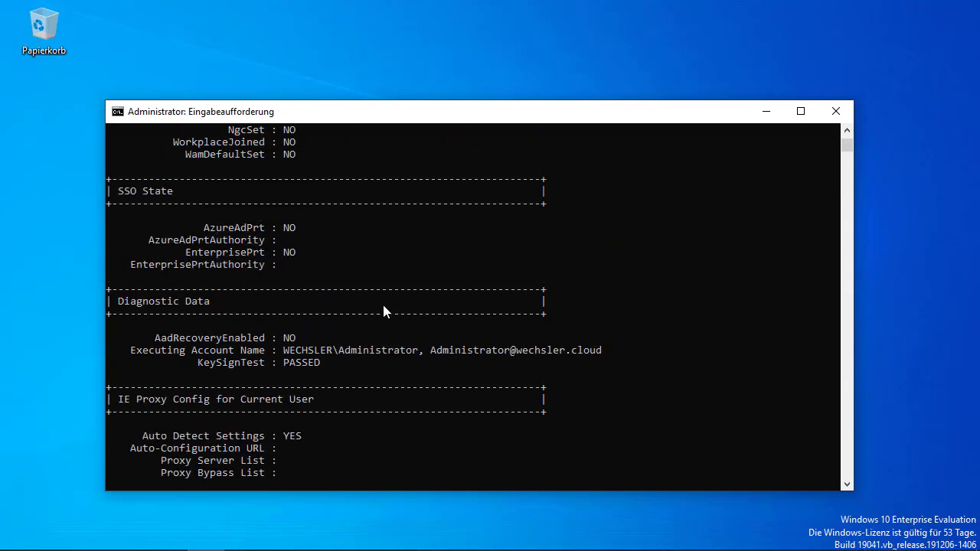
scroll(383, 305, up, 9)
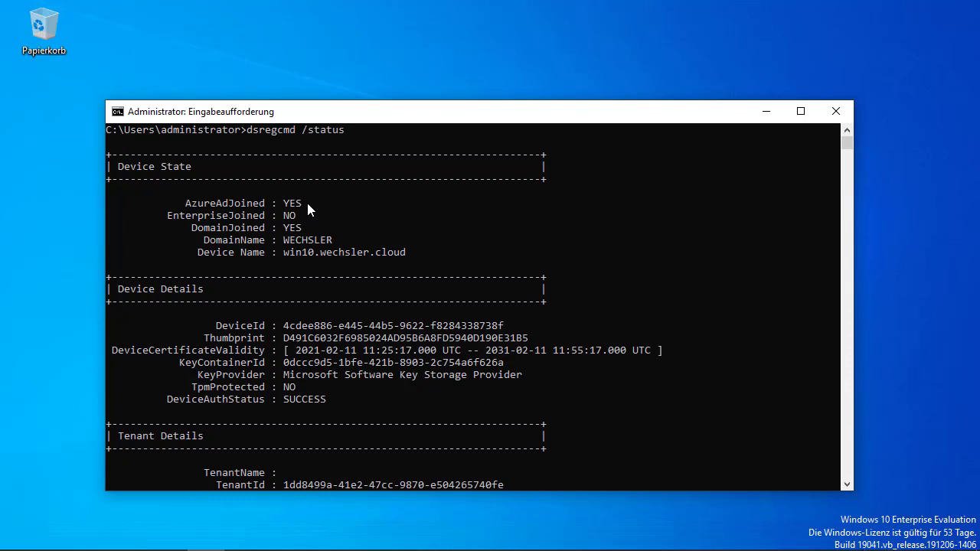
scroll(306, 199, down, 2)
scroll(307, 203, down, 3)
scroll(308, 203, down, 2)
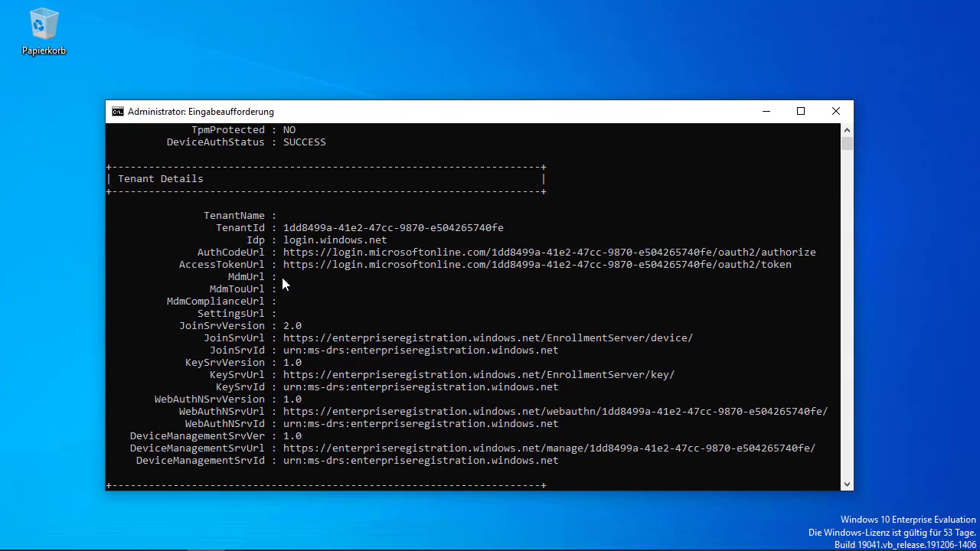
scroll(283, 279, up, 7)
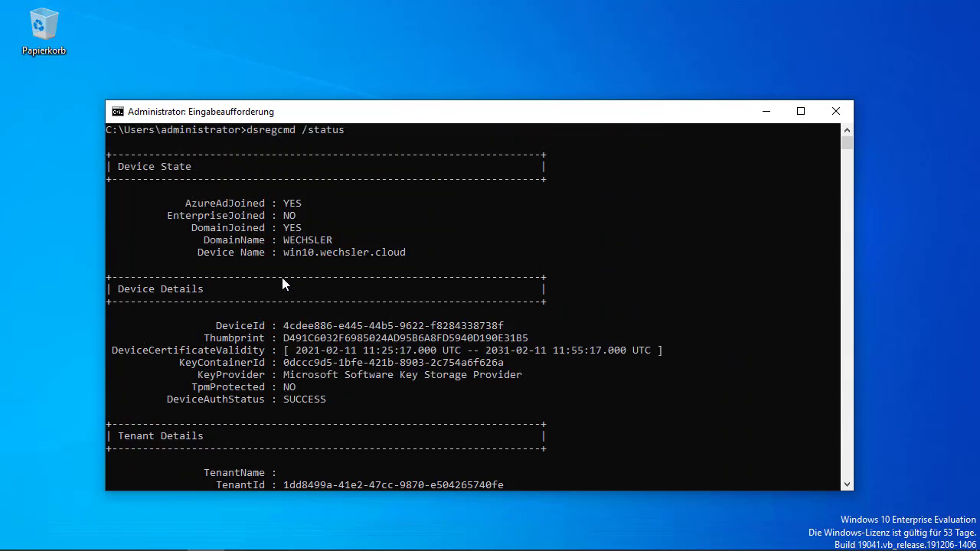
scroll(281, 283, up, 1)
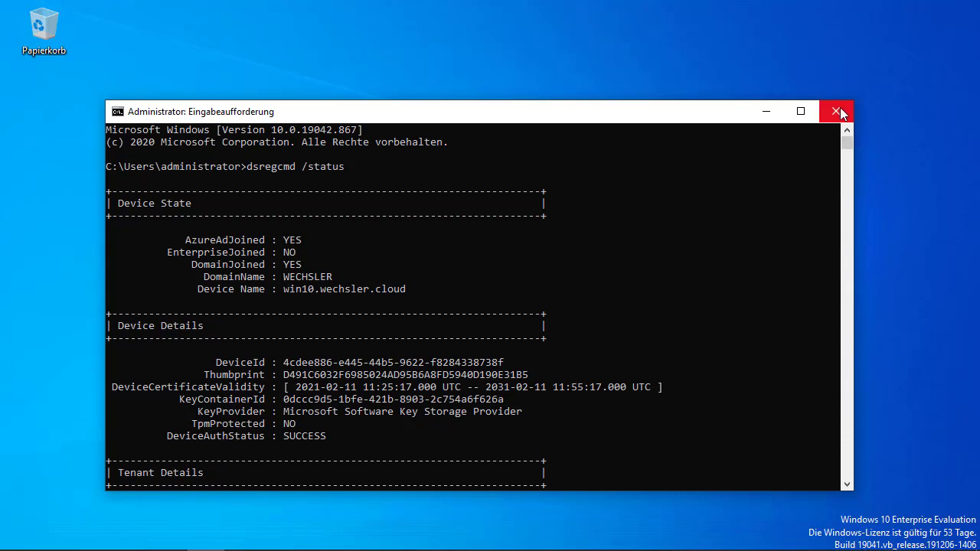
scroll(372, 306, down, 14)
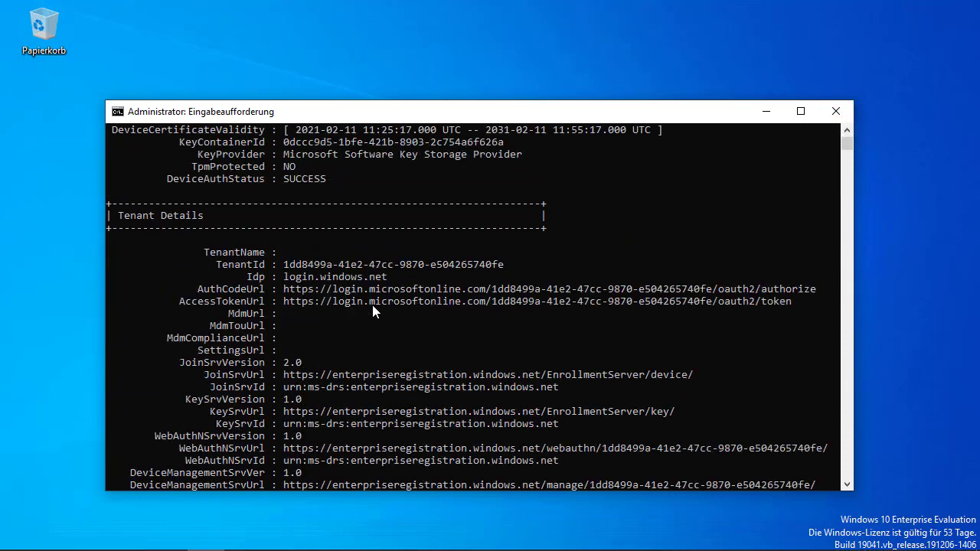
scroll(373, 306, down, 20)
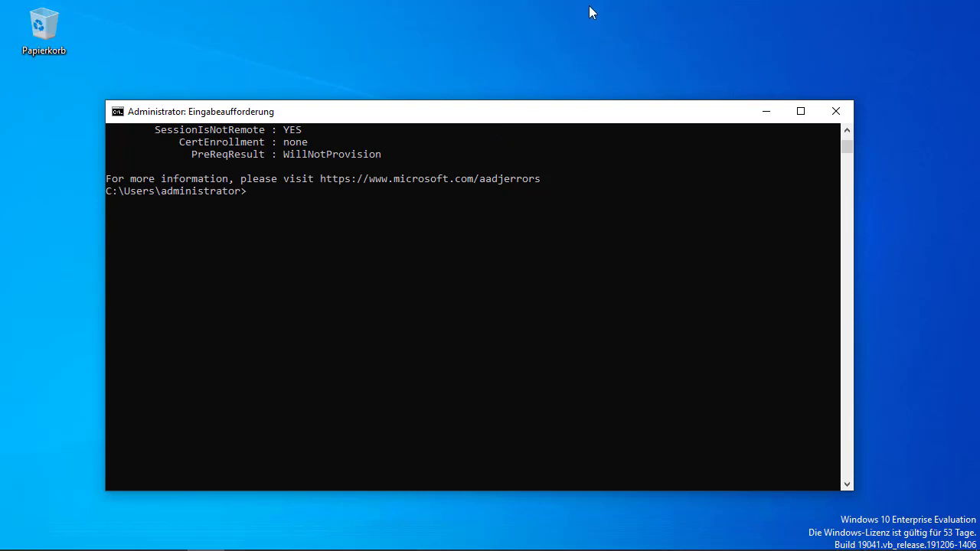
On DC01, open the Wechsler Information Solution tenant's Mobility (MDM and MAM) settings in Azure AD
mouse_move(589, 1)
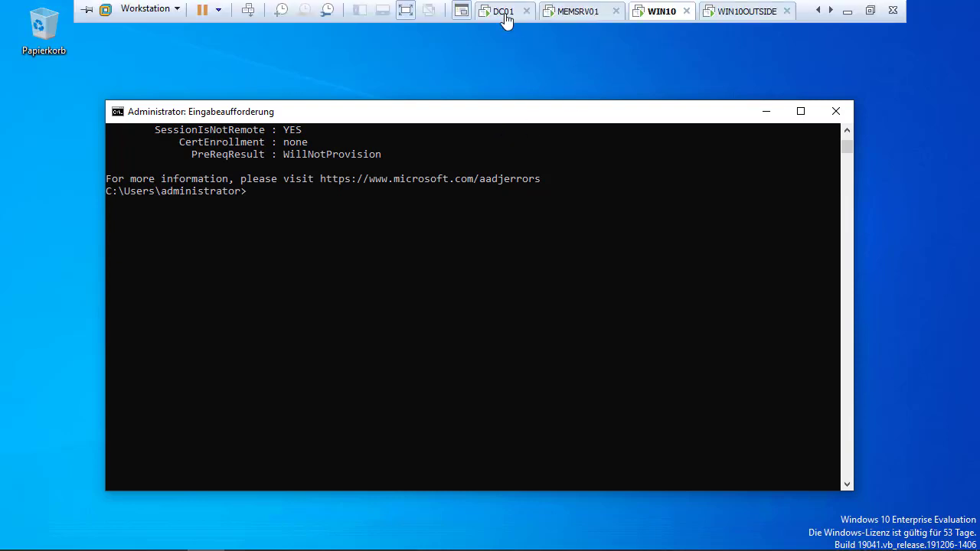
click(504, 14)
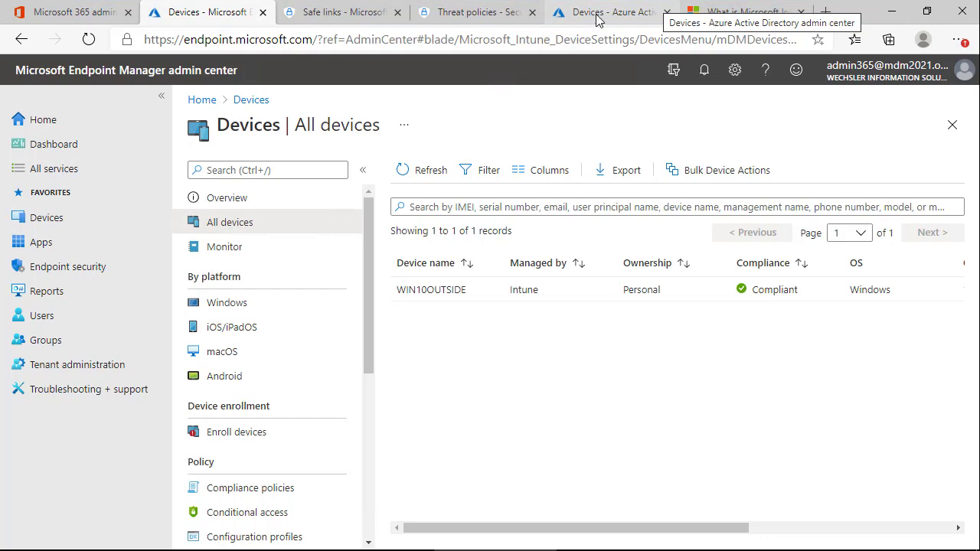
click(598, 18)
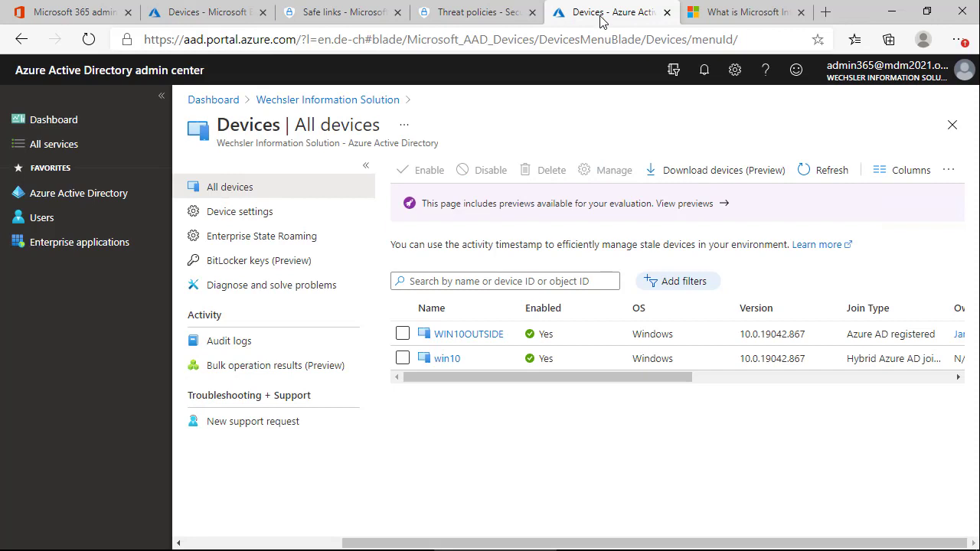
click(321, 103)
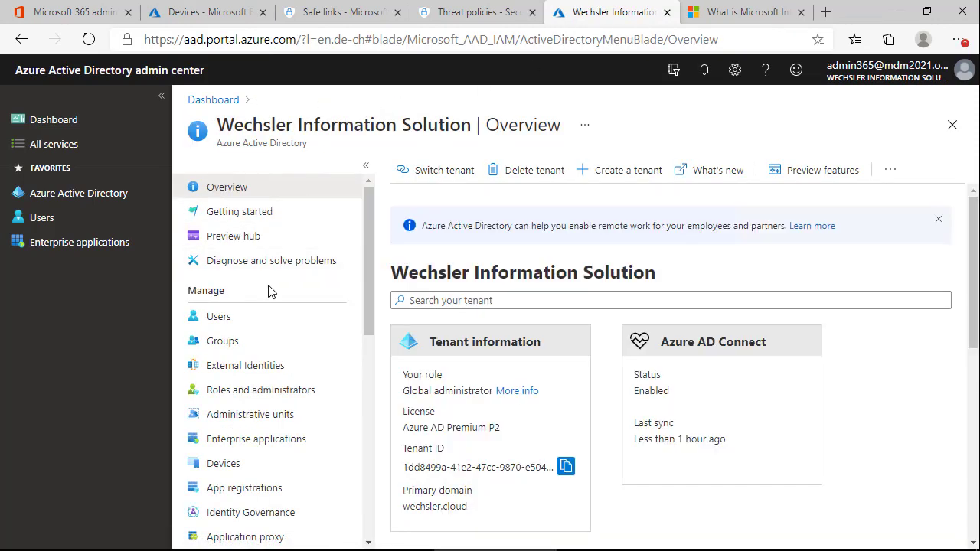
scroll(268, 291, down, 3)
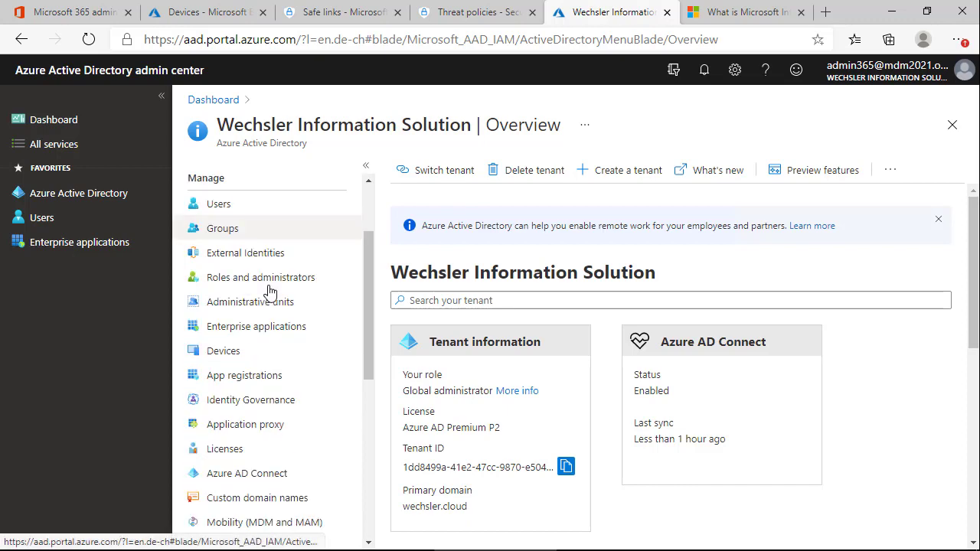
scroll(268, 293, down, 1)
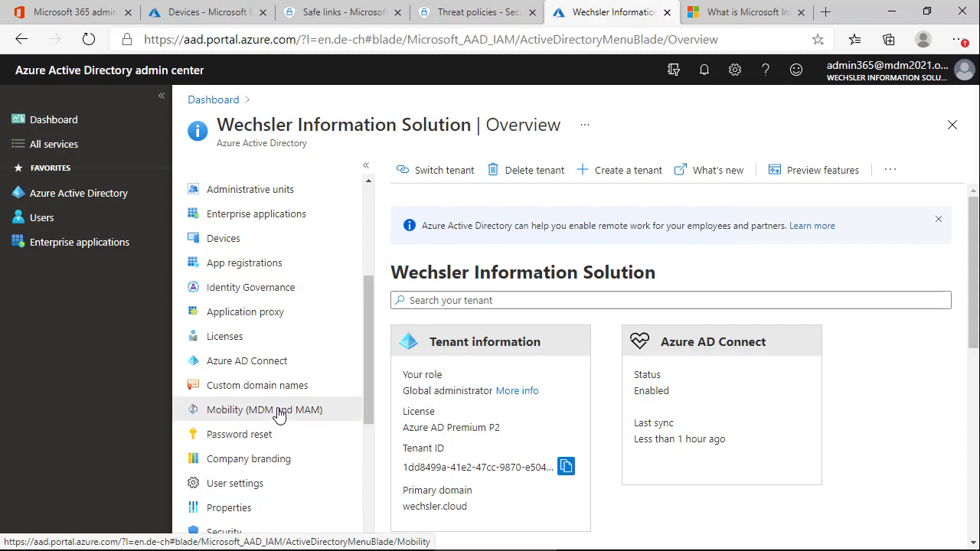
click(279, 414)
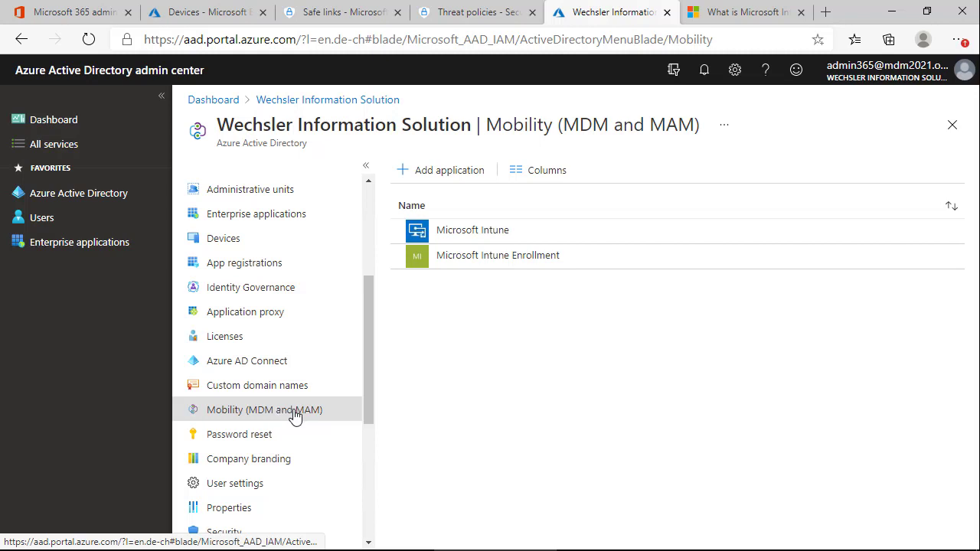
Open the Microsoft Intune MDM configuration and keep the MDM user scope set to All
click(476, 239)
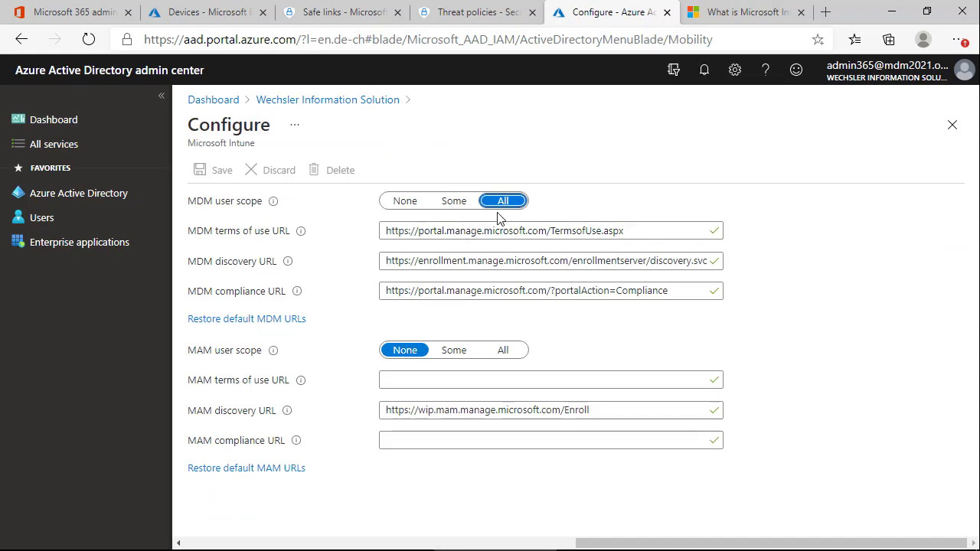
click(405, 205)
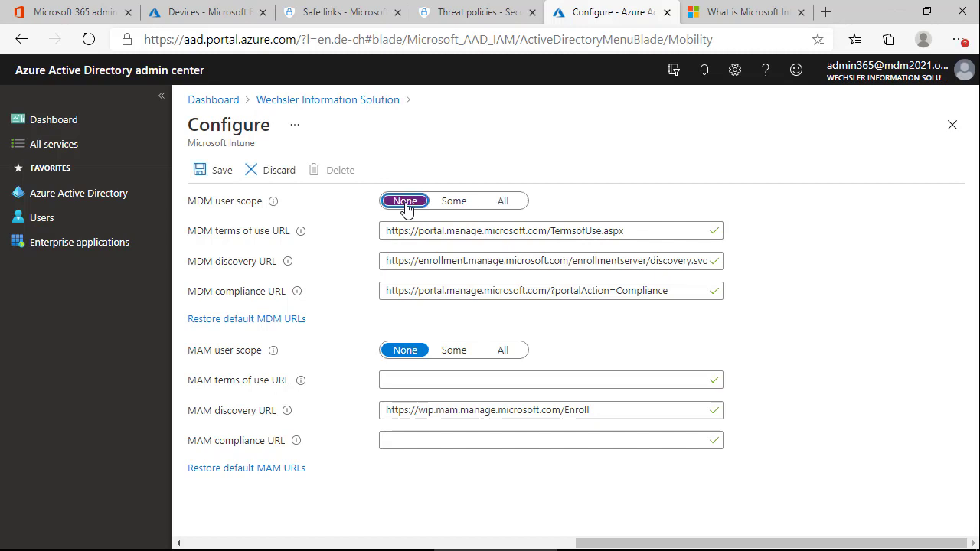
click(454, 204)
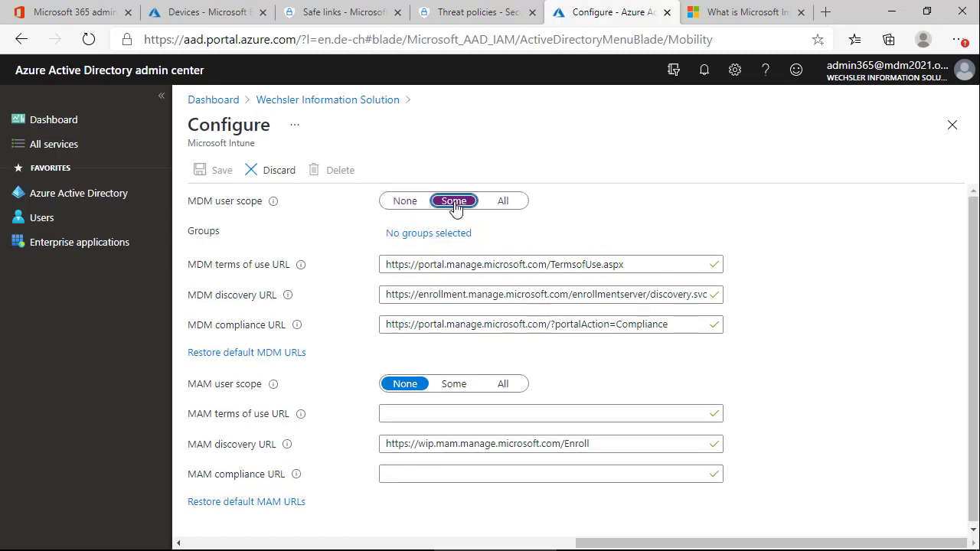
click(505, 203)
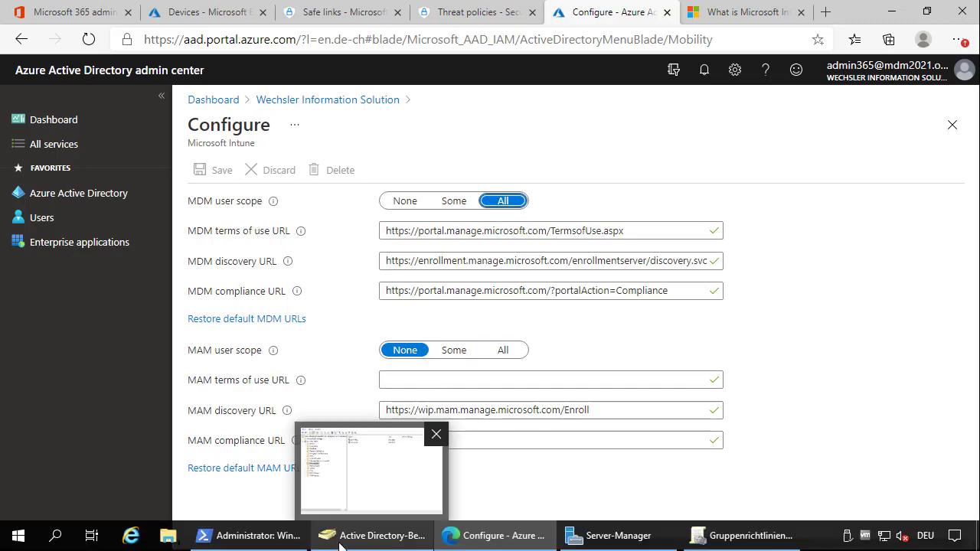
click(623, 536)
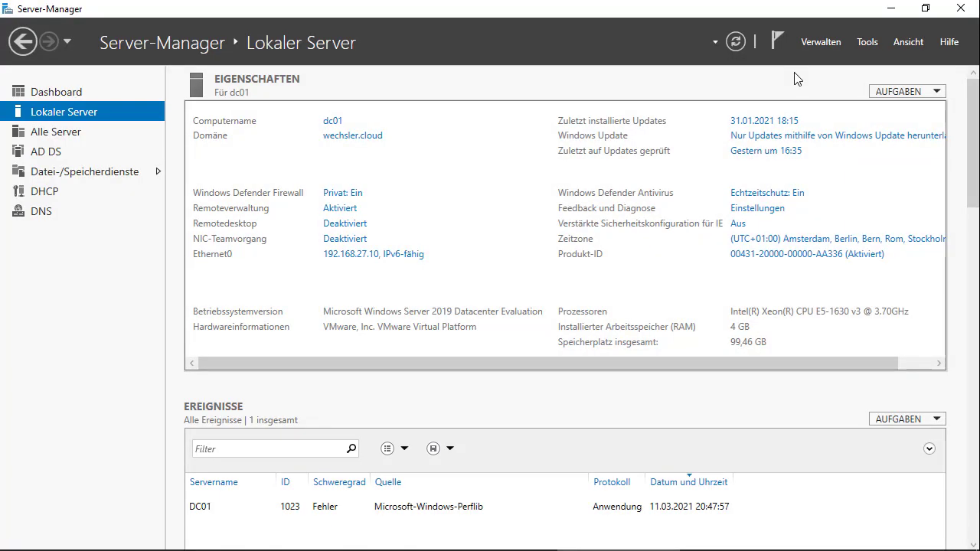
Switch from Server Manager to the Gruppenrichtlinienverwaltung console for wechsler.cloud
click(877, 45)
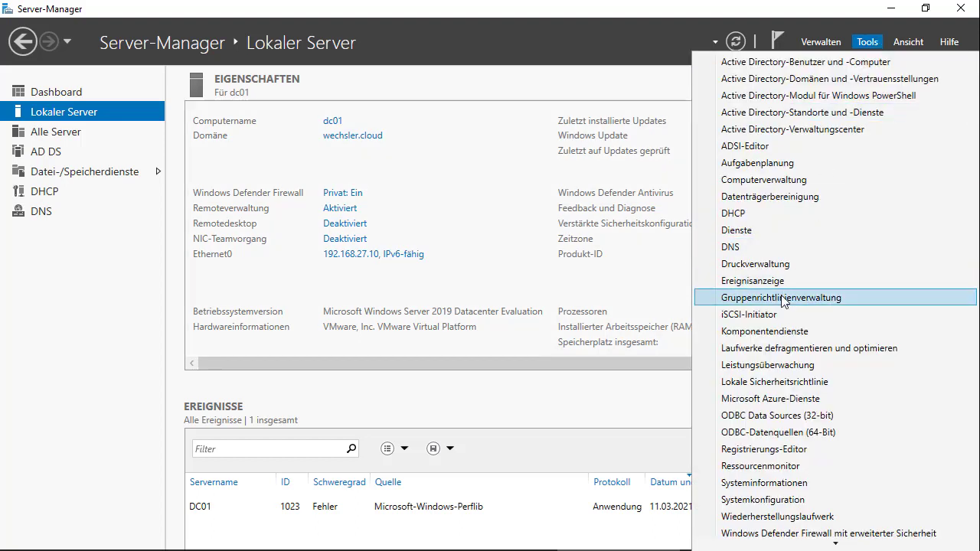
click(105, 302)
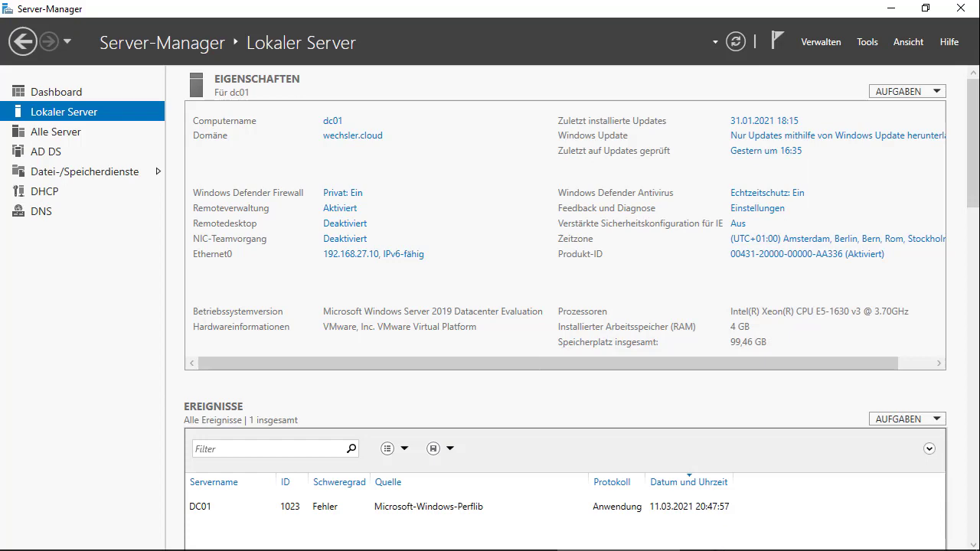
click(741, 536)
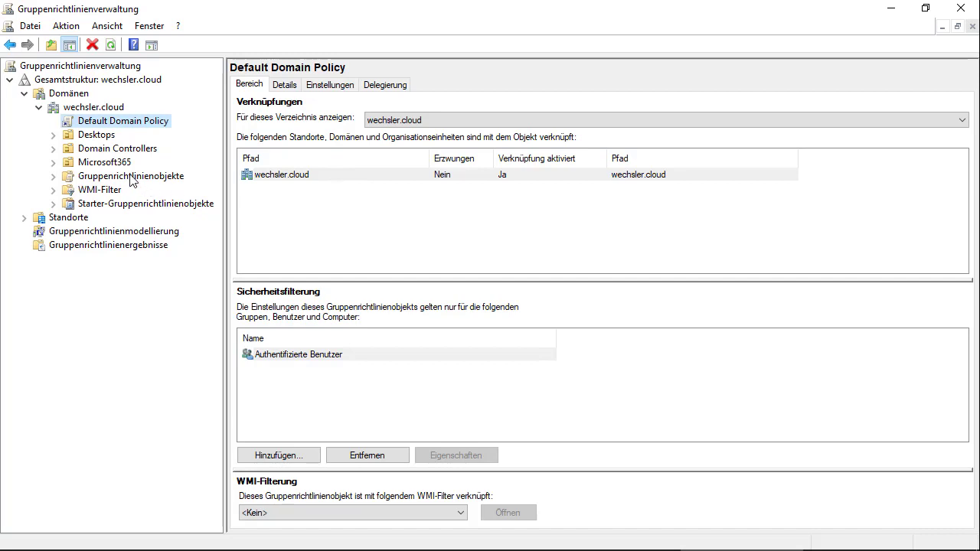
Create a GPO named 'MDM Auto Enrollment' and link it to the Desktops OU
click(81, 135)
right_click(81, 136)
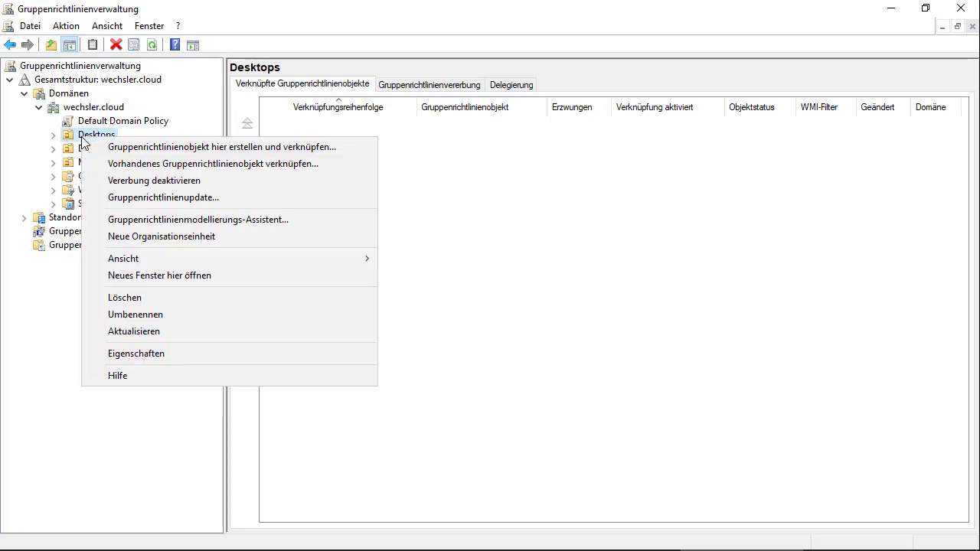
click(229, 147)
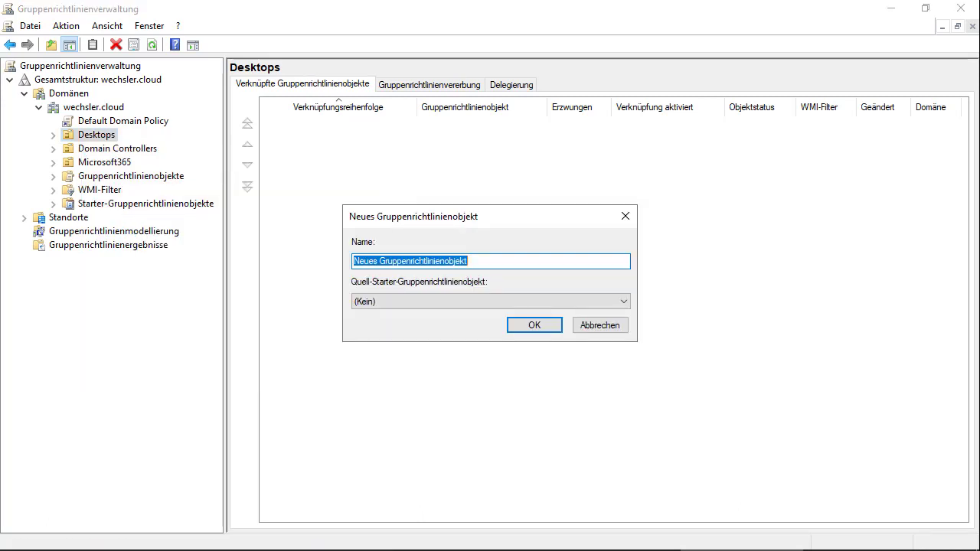
text(MDM)
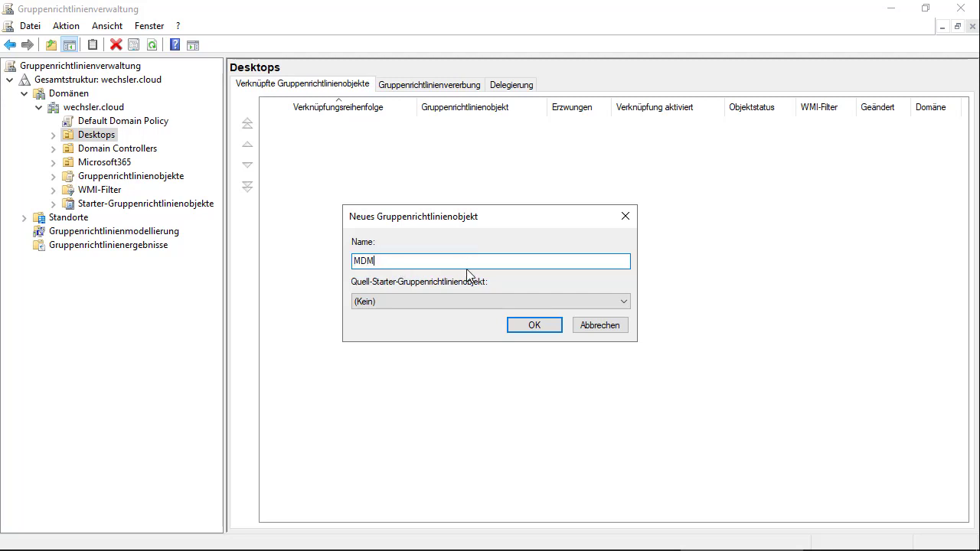
text( Auto Ennnnnnnnnnnnnnnnrol)
key(BackSpace)
key(BackSpace)
key(BackSpace)
key(BackSpace)
key(BackSpace)
key(BackSpace)
key(BackSpace)
key(BackSpace)
key(BackSpace)
key(BackSpace)
key(BackSpace)
key(BackSpace)
key(BackSpace)
key(BackSpace)
key(BackSpace)
key(BackSpace)
key(BackSpace)
key(BackSpace)
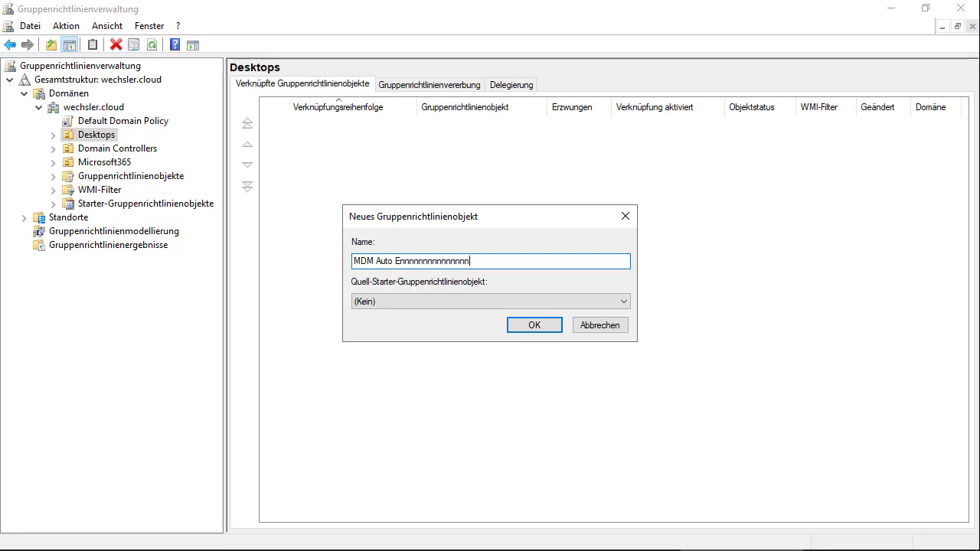
key(BackSpace)
key(BackSpace)
key(BackSpace)
key(BackSpace)
key(BackSpace)
key(BackSpace)
key(BackSpace)
key(BackSpace)
key(BackSpace)
key(BackSpace)
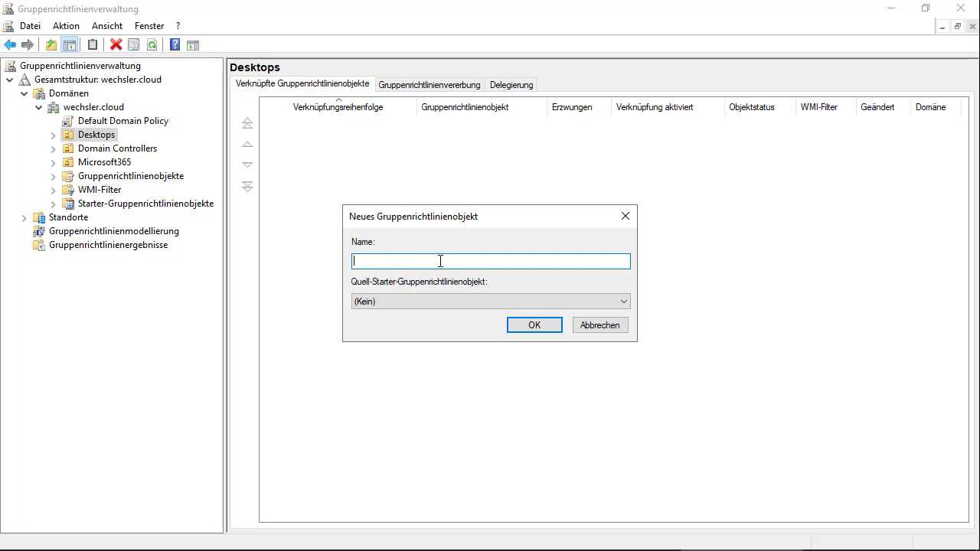
text(MDM Auto Enrollment)
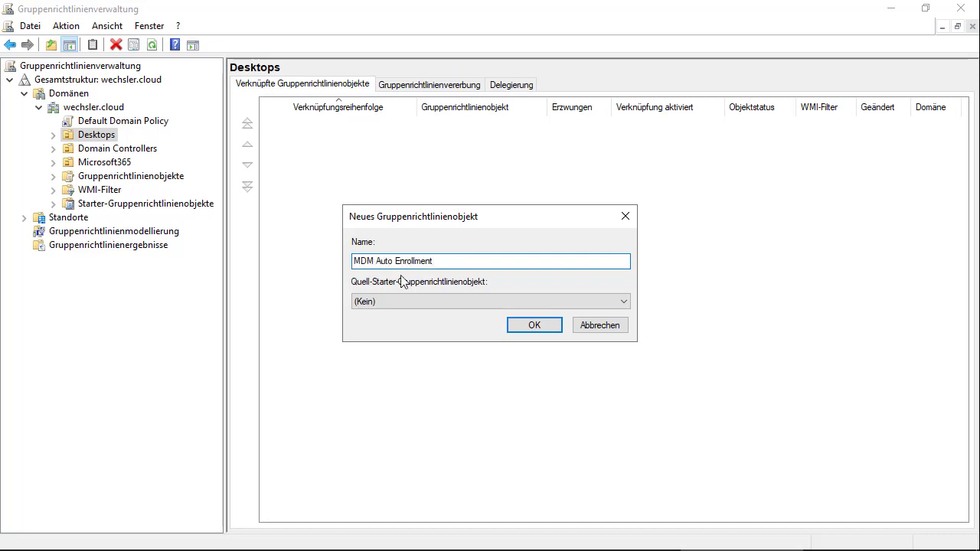
click(532, 330)
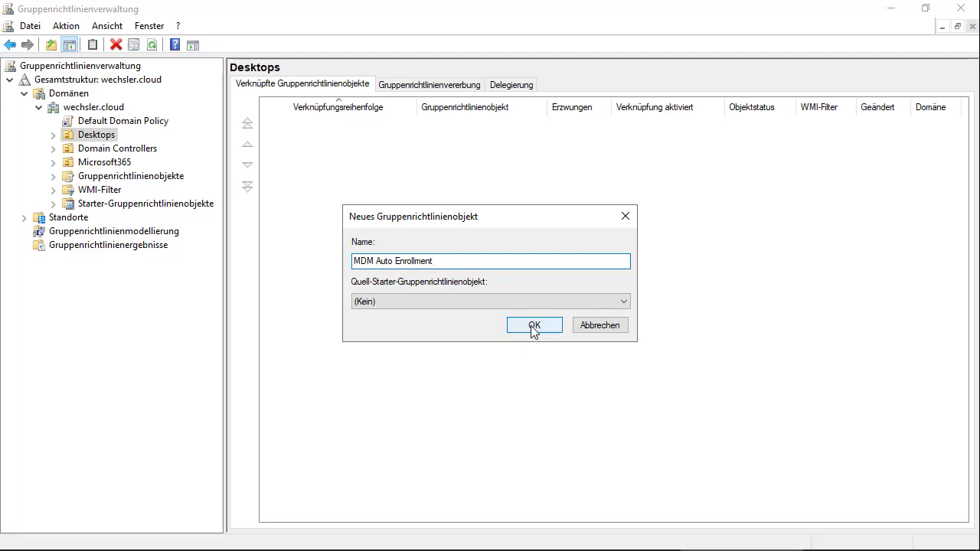
Select the new GPO link under Desktops and permanently dismiss the link notice
click(53, 135)
click(102, 150)
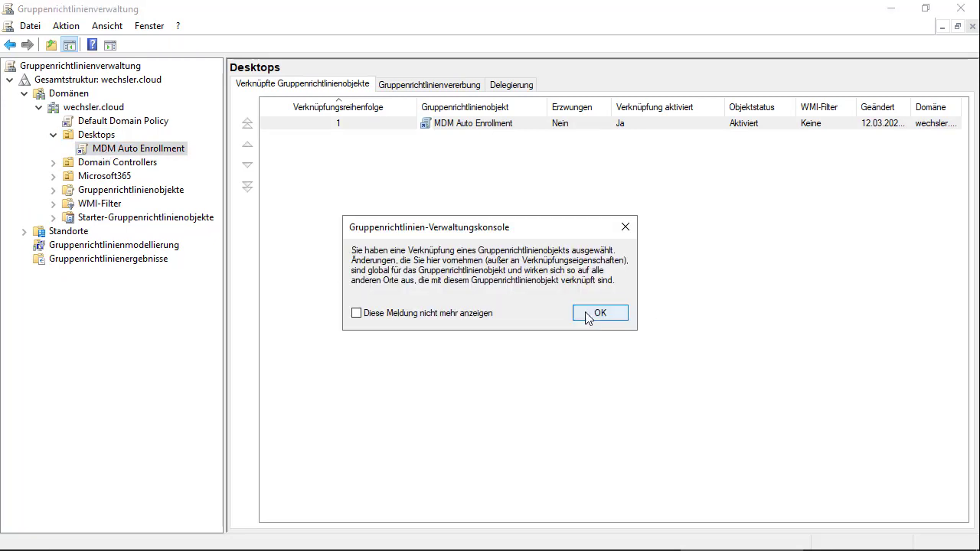
click(418, 314)
click(597, 313)
Edit the GPO and navigate to Computer Configuration > Administrative Vorlagen > Windows-Komponenten > MDM
right_click(112, 150)
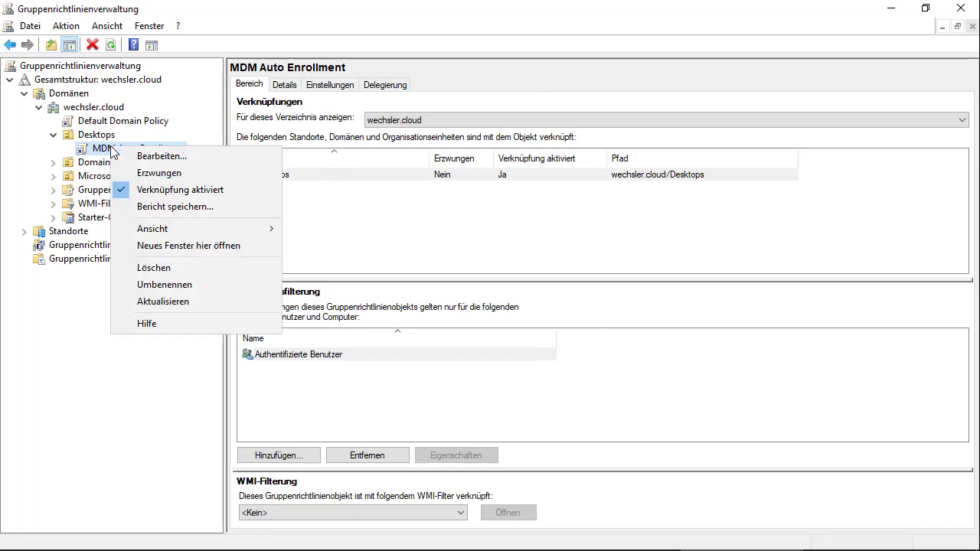
click(172, 158)
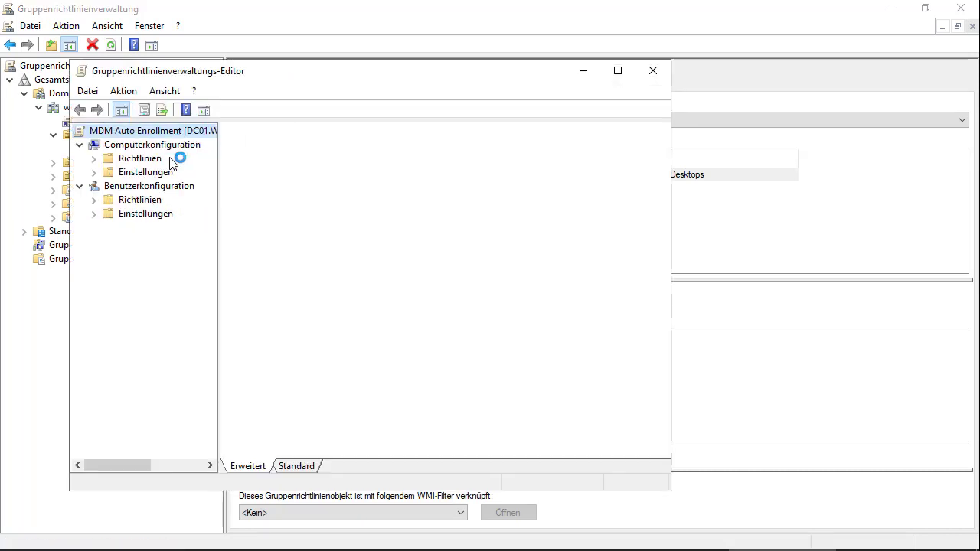
click(623, 72)
drag(150, 192, 215, 190)
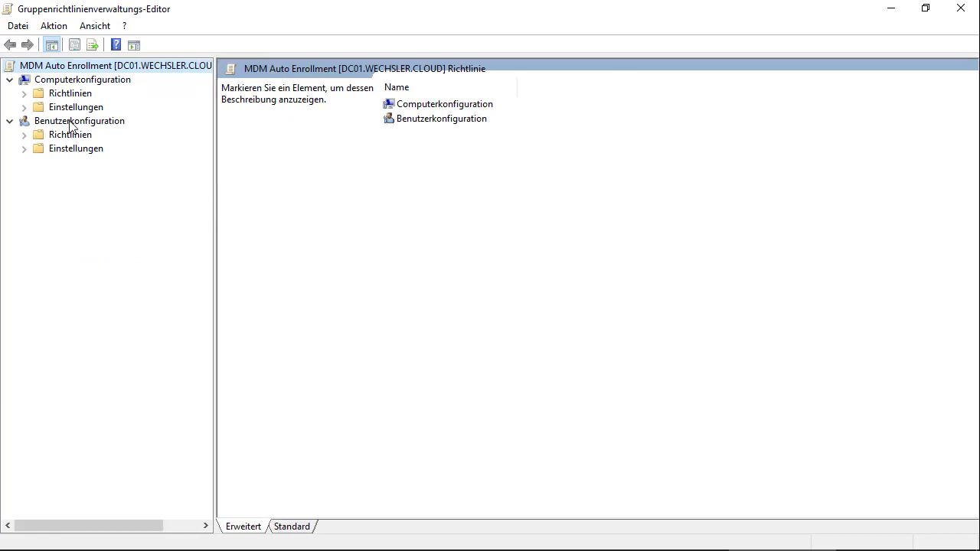
click(24, 94)
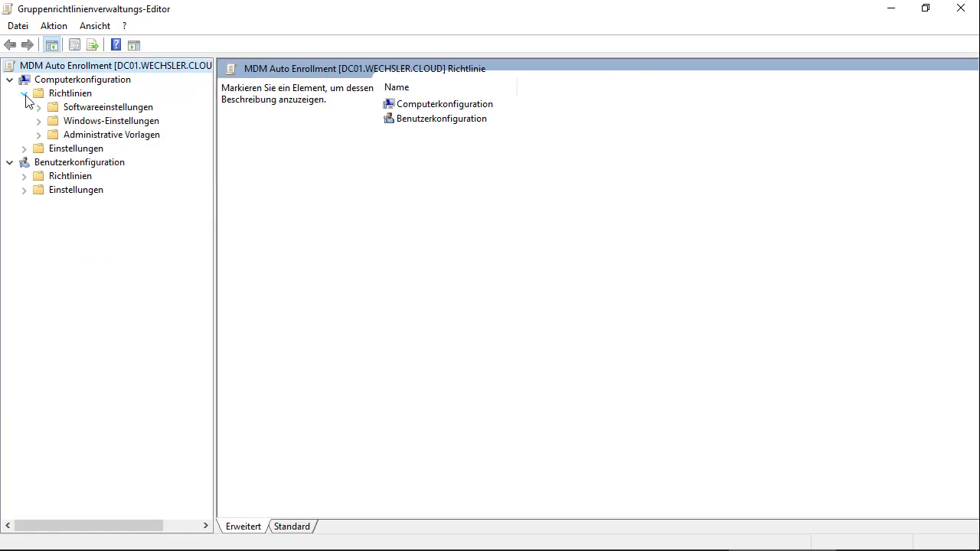
click(39, 135)
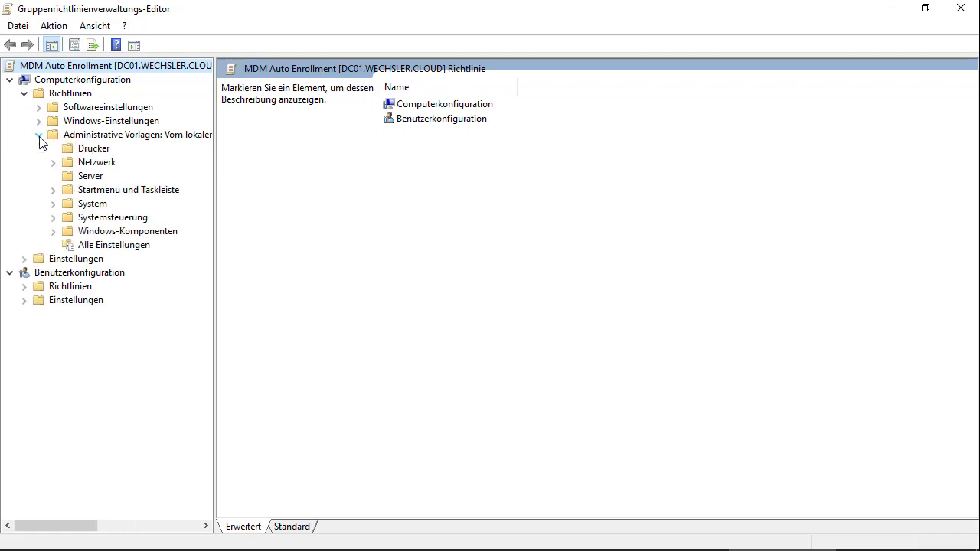
click(53, 236)
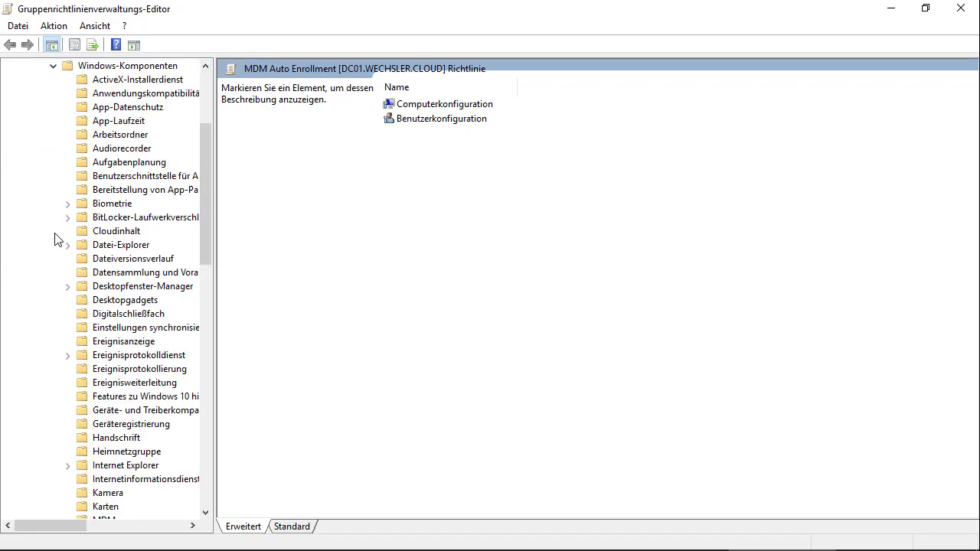
scroll(99, 238, up, 4)
click(146, 231)
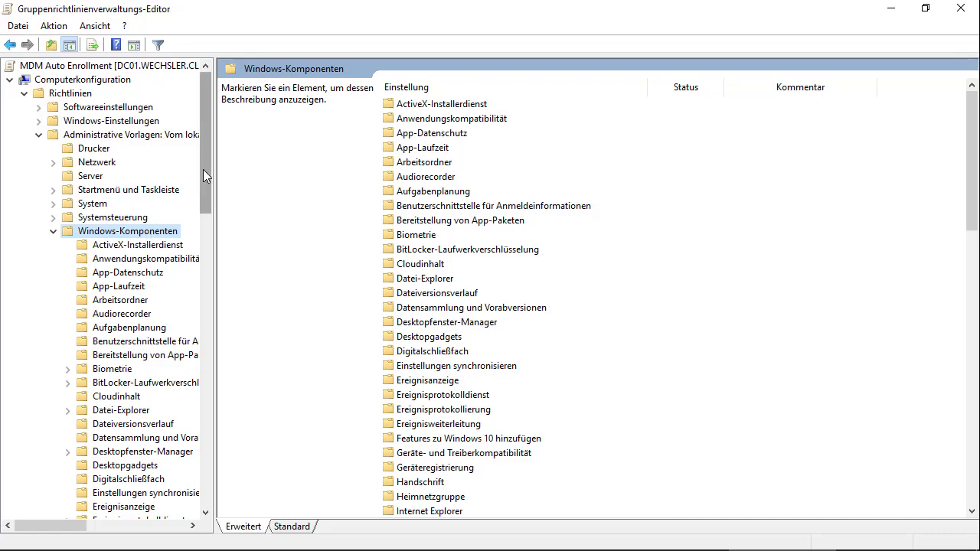
drag(204, 154, 197, 294)
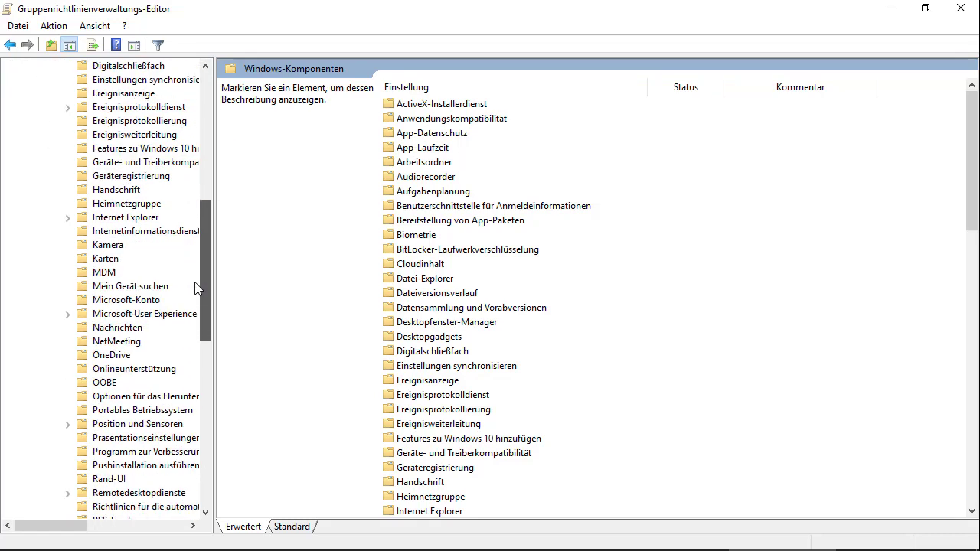
click(100, 276)
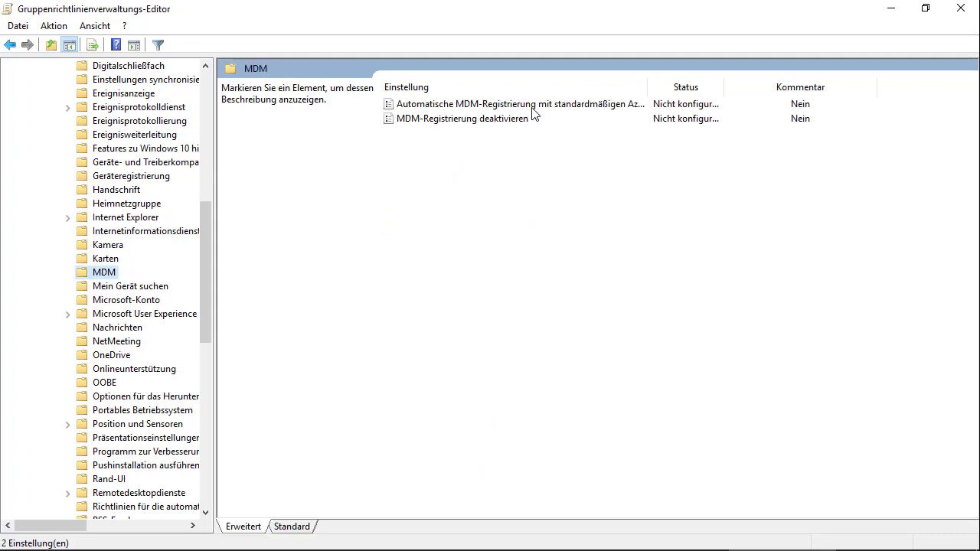
Enable automatic MDM enrollment with user credentials (Benutzeranmeldedaten) and apply it
double_click(605, 105)
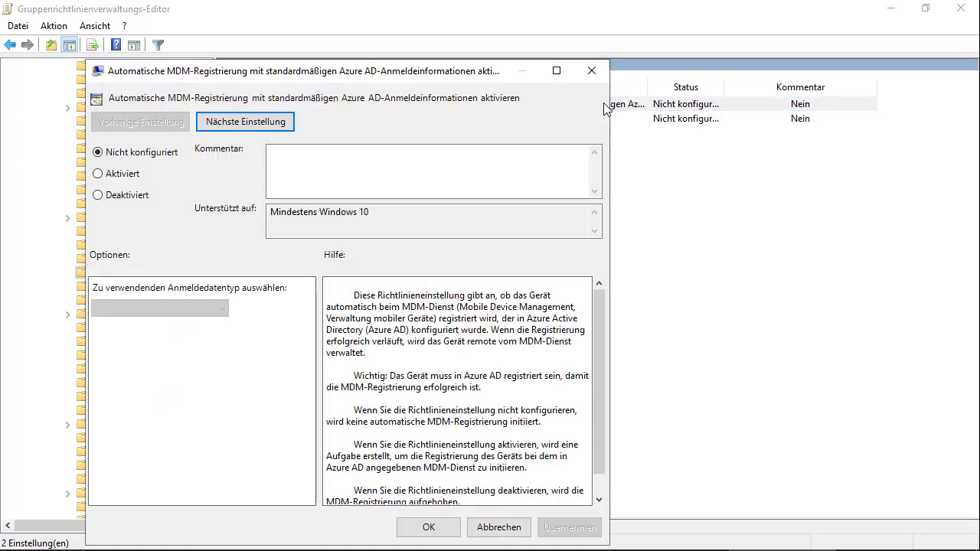
click(131, 182)
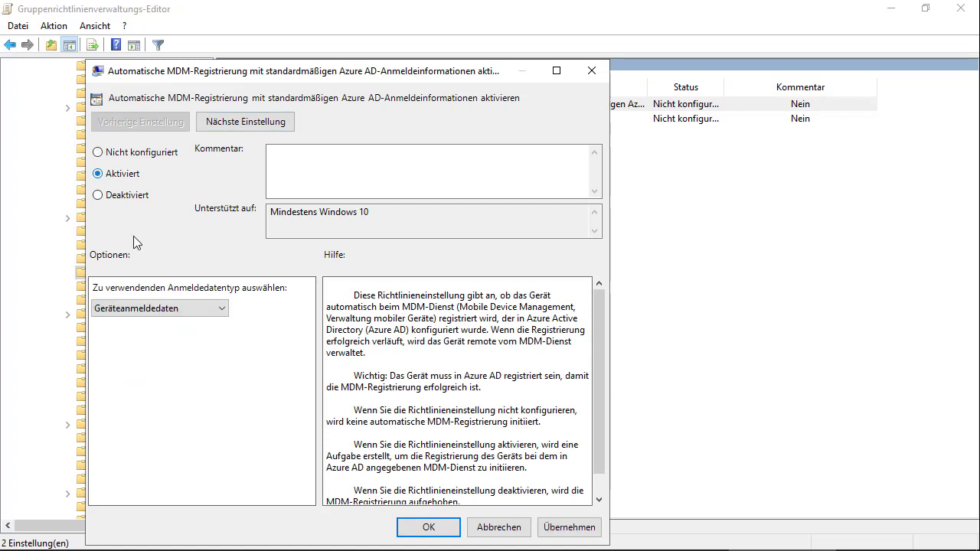
click(169, 313)
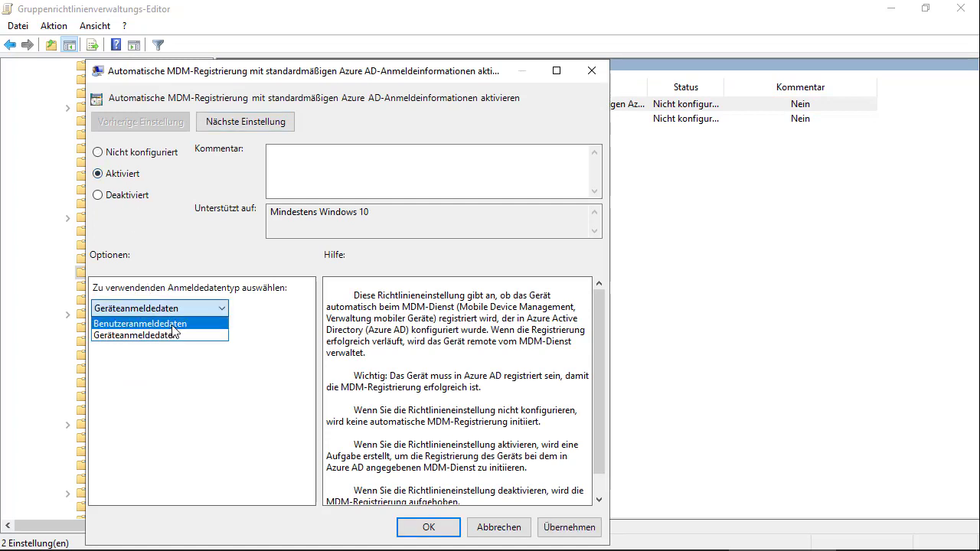
click(173, 324)
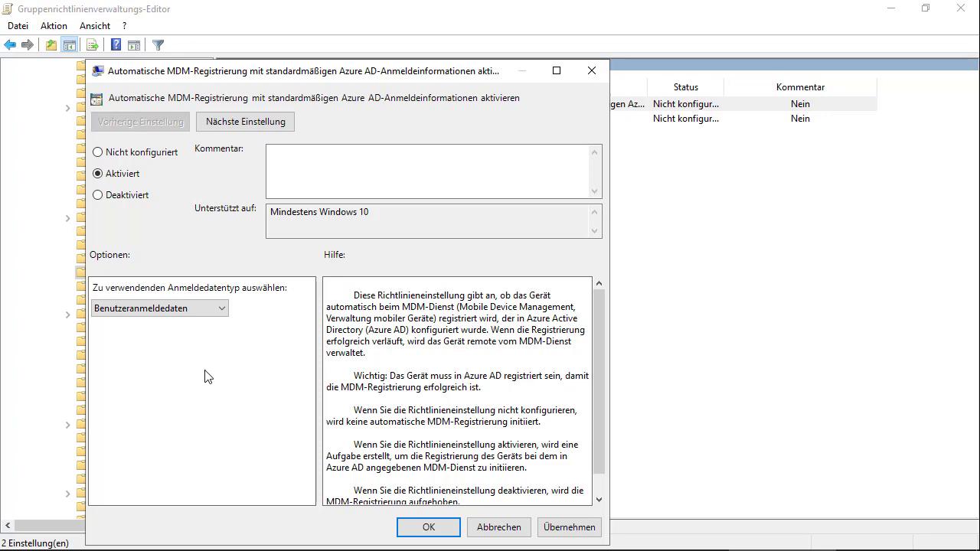
click(553, 528)
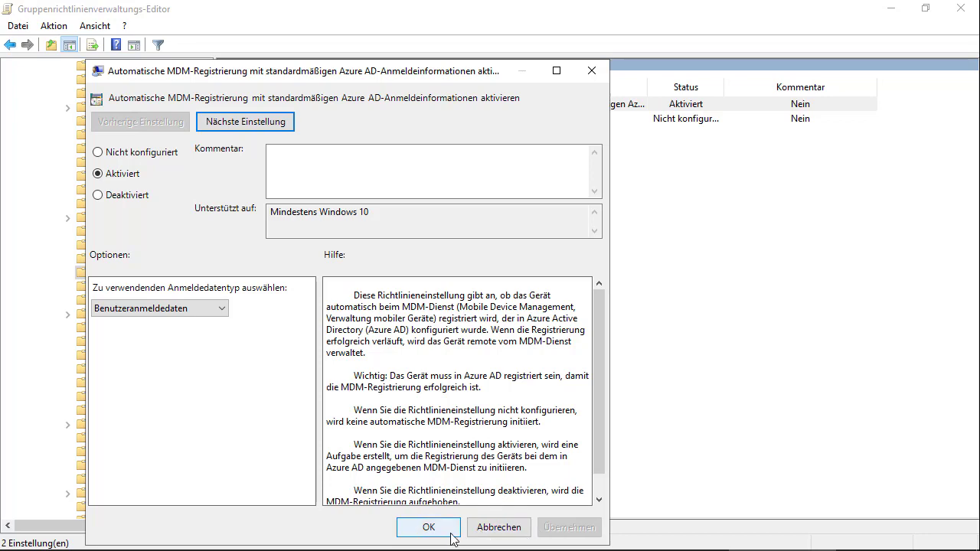
click(450, 532)
click(568, 238)
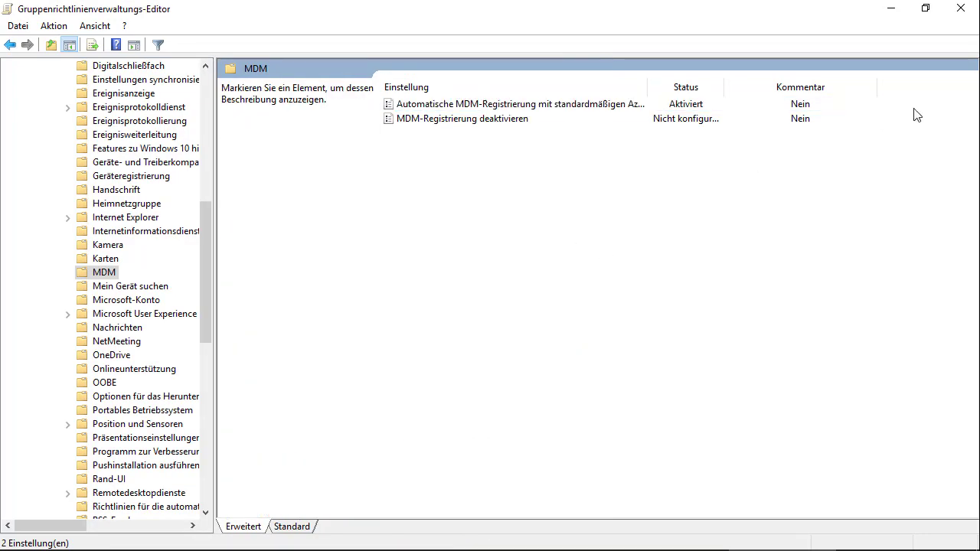
Close the policy editor and show the WIN10 computer in the Desktops OU in Active Directory Users and Computers
click(961, 17)
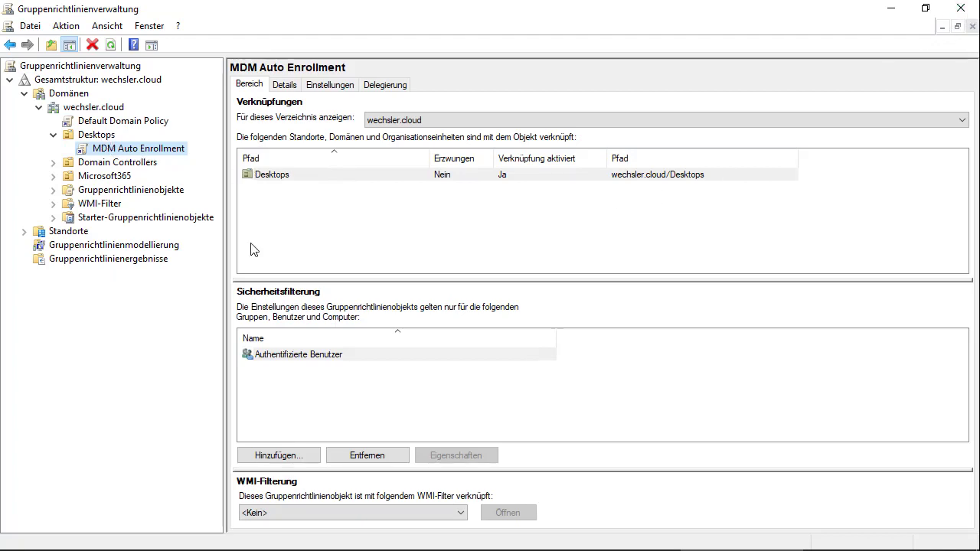
mouse_move(507, 548)
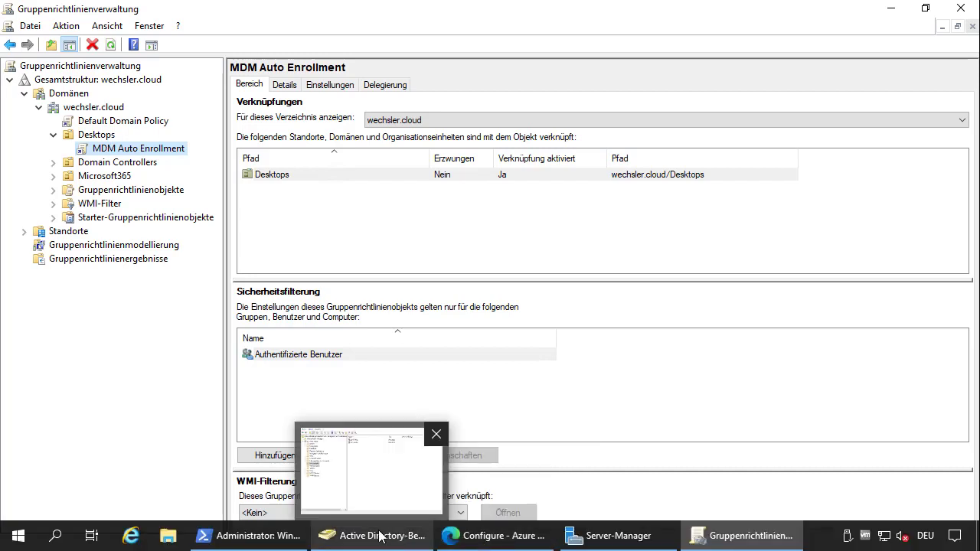
click(381, 535)
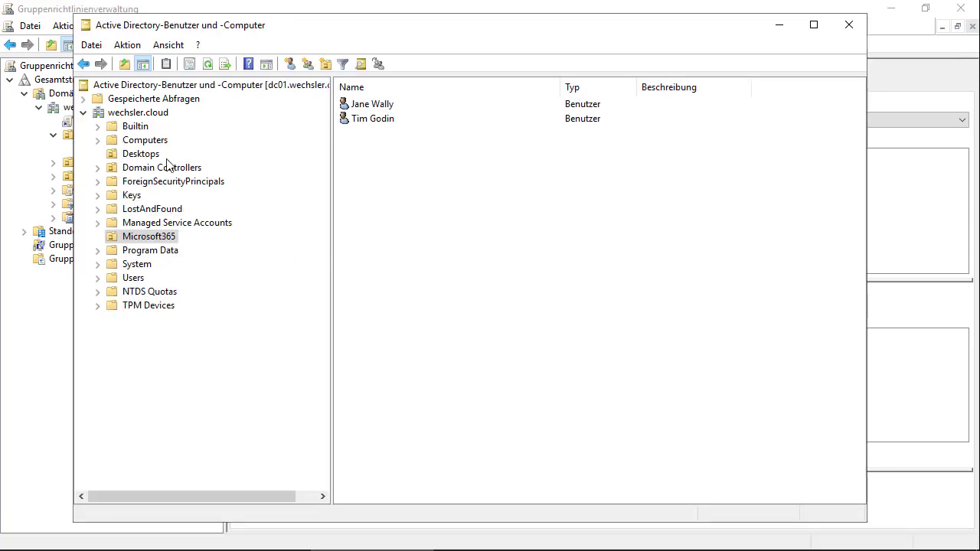
click(141, 154)
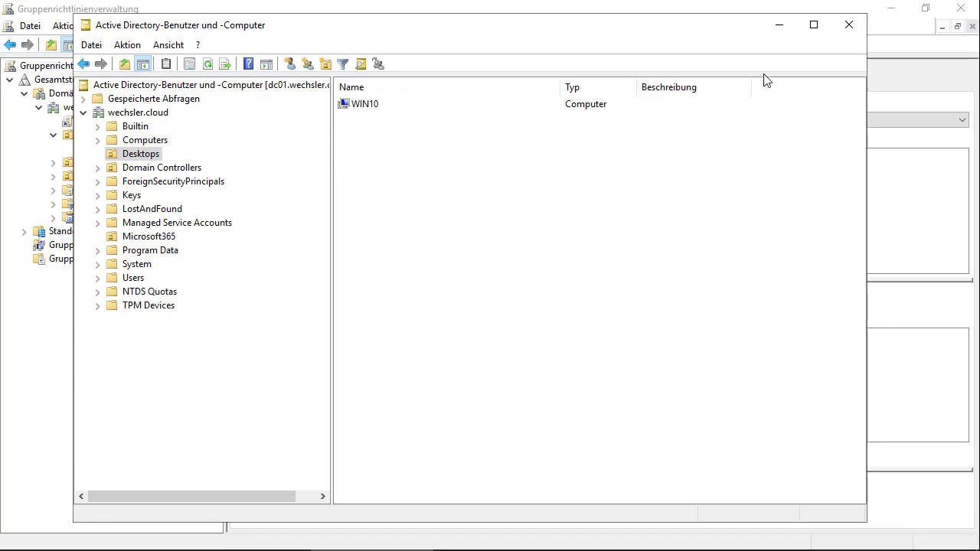
On the WIN10 VM, run gpupdate /force to refresh computer and user policies, then close the prompt
mouse_move(737, 3)
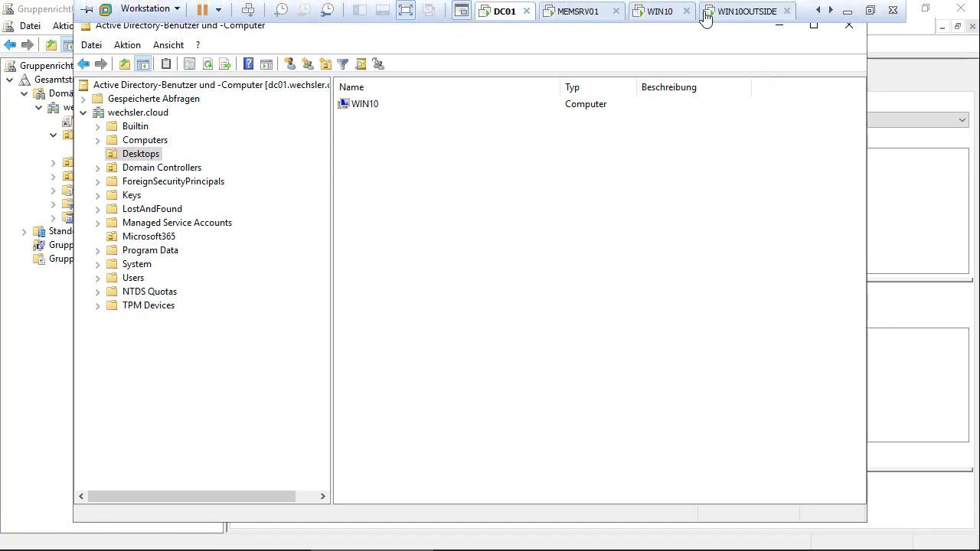
click(660, 12)
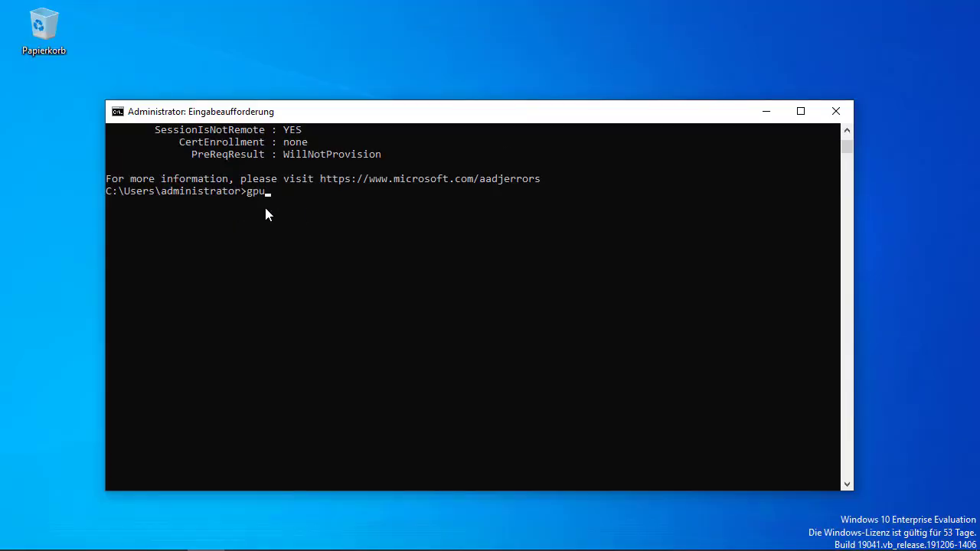
text(gpupdate /force)
key(Return)
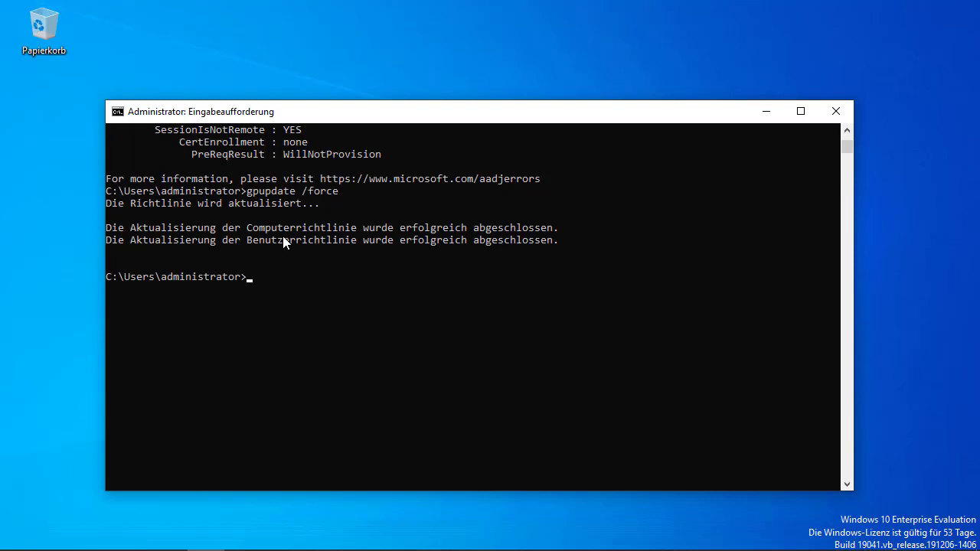
click(836, 111)
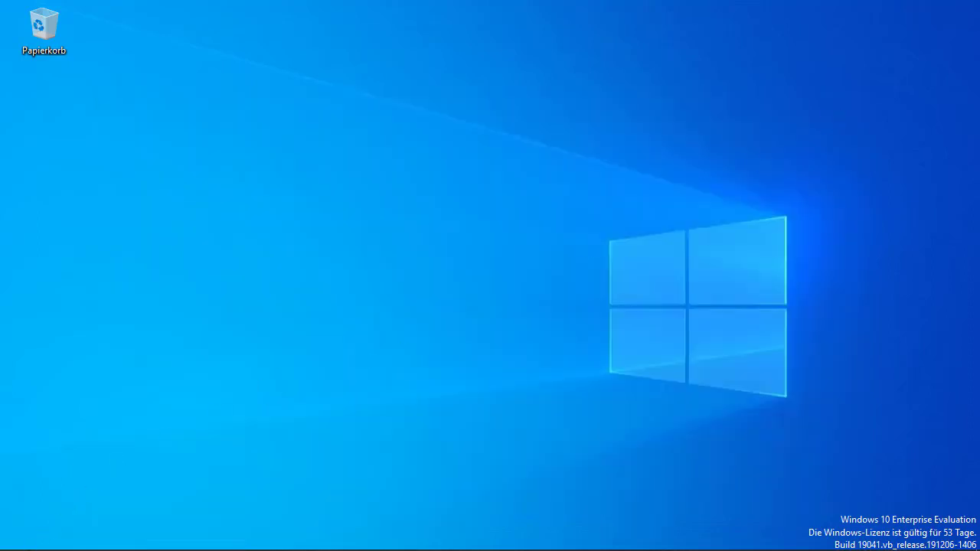
Restart WIN10 via the Start context menu's Herunterfahren oder abmelden > Neu starten
right_click(20, 535)
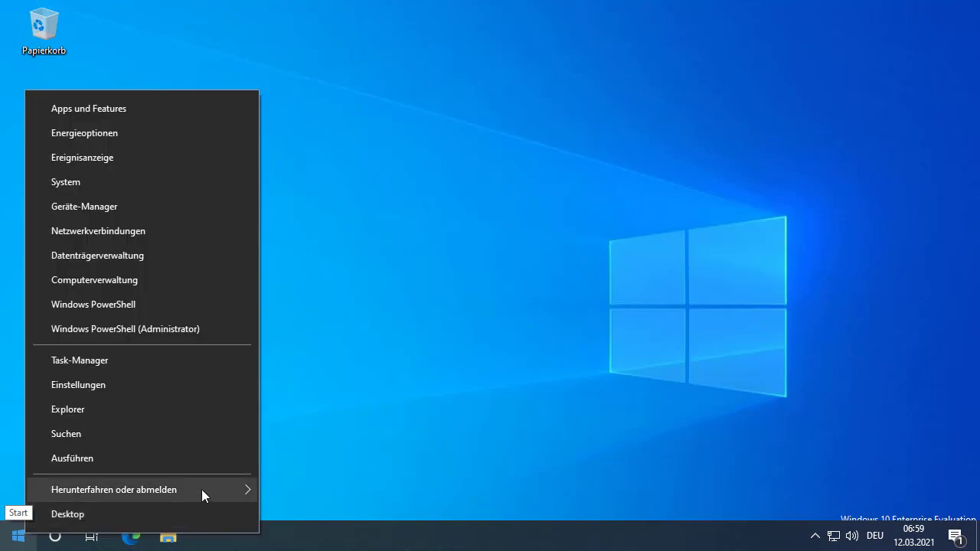
mouse_move(201, 490)
click(329, 488)
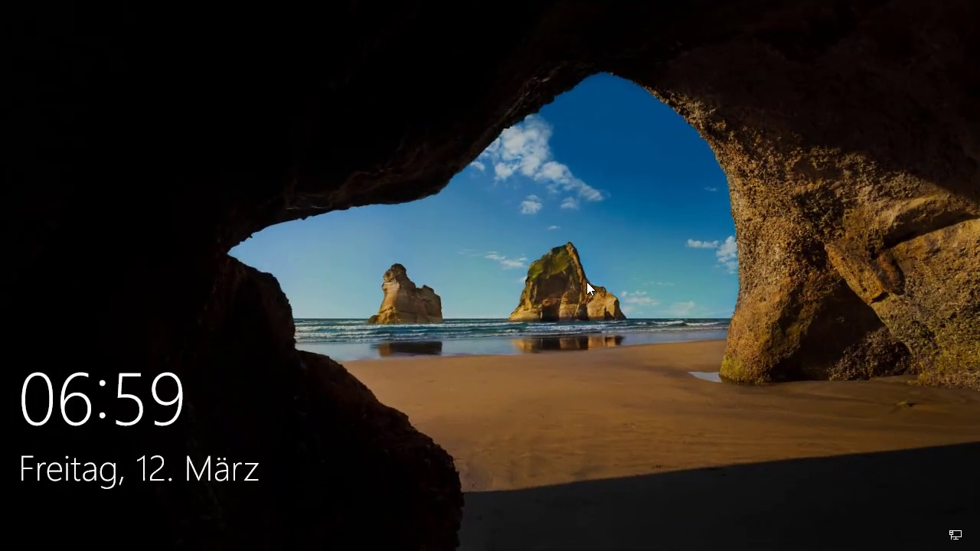
Sign in at the lock screen with the wechsler.cloud domain user's UPN and password
click(591, 260)
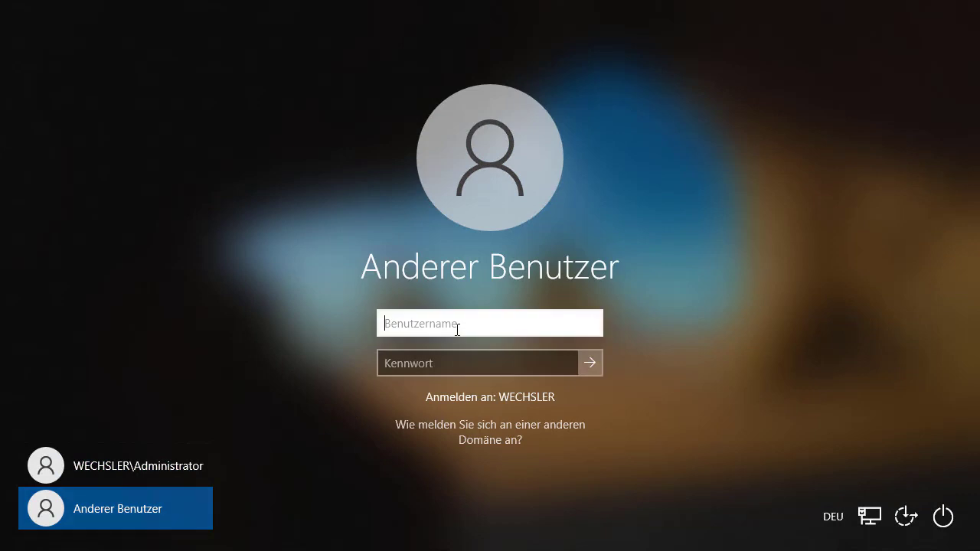
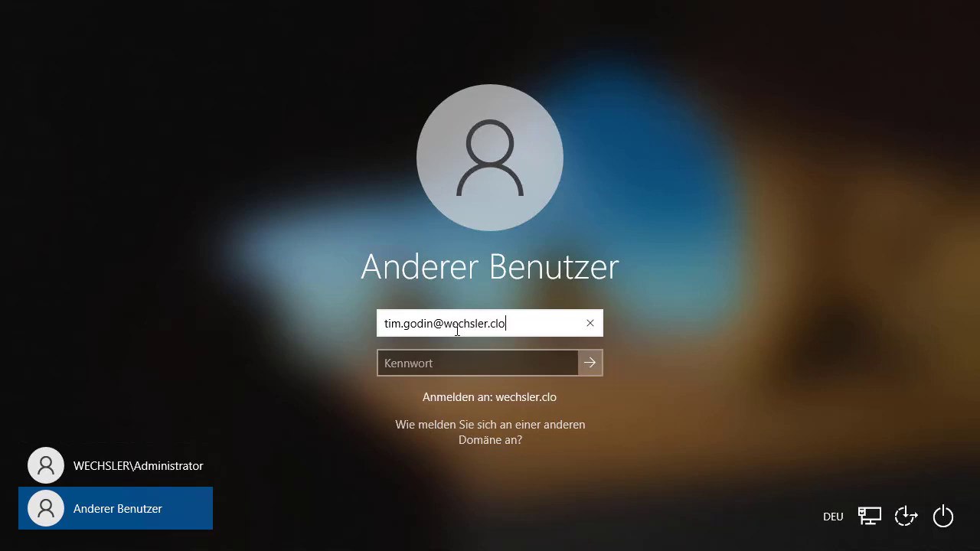
key(Tab)
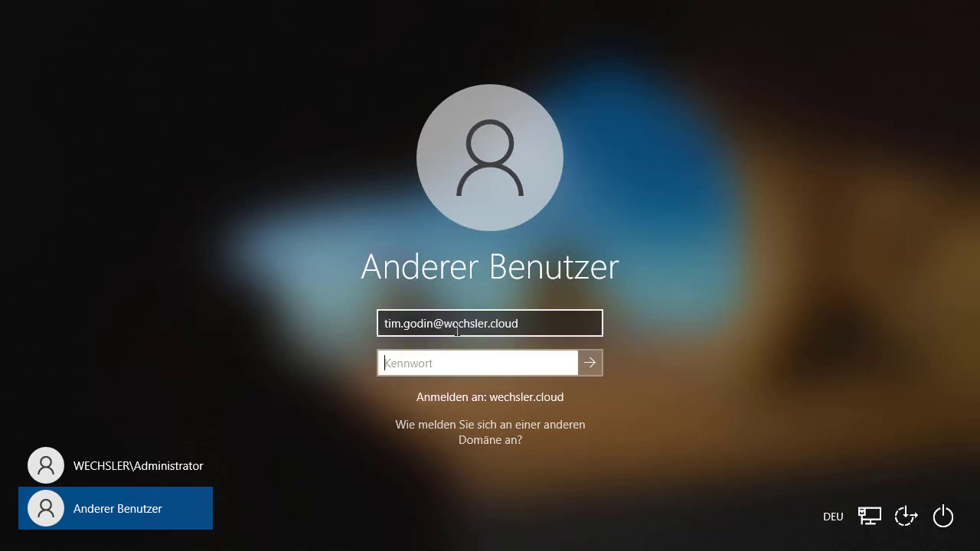
text(••••••••)
key(Return)
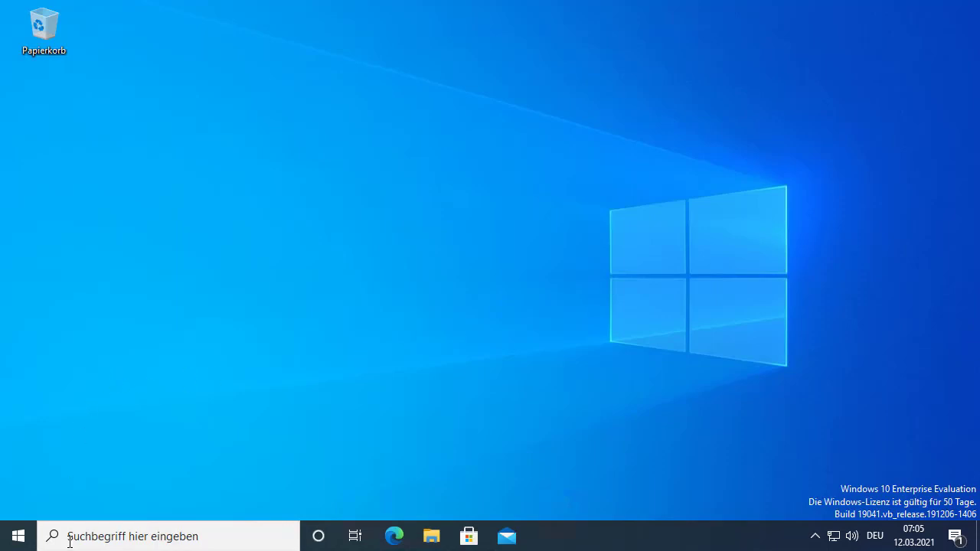
Search Windows for 'einga', then clear the search text and close the search panel
click(98, 537)
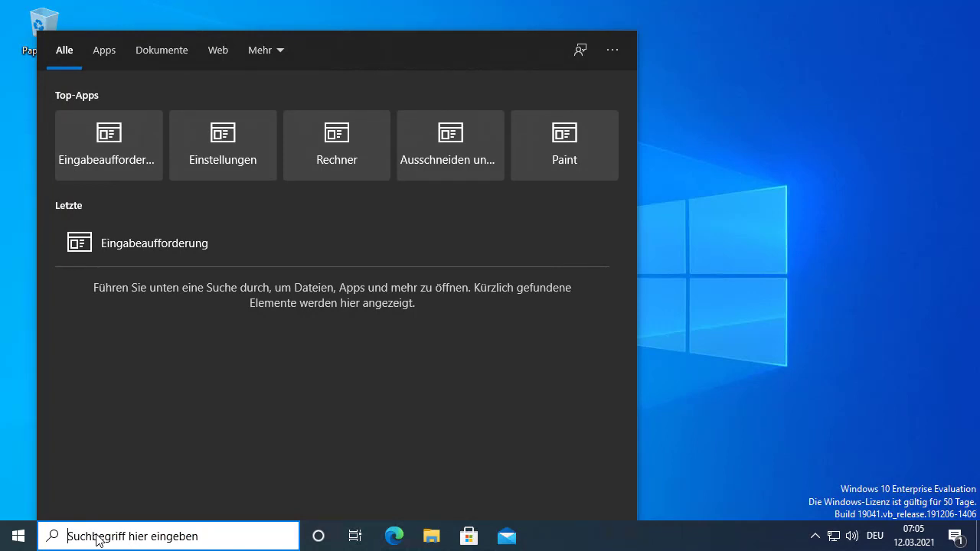
text(einga)
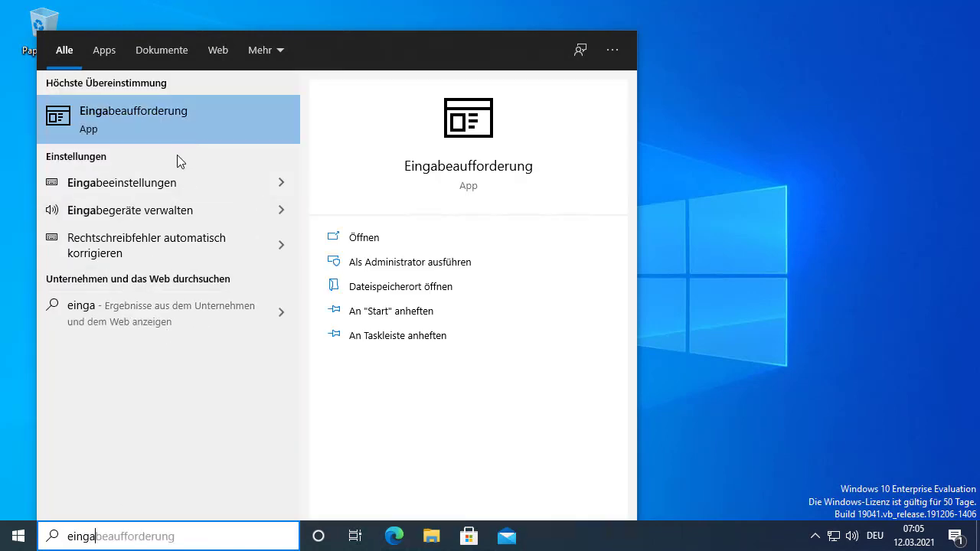
key(BackSpace)
key(BackSpace)
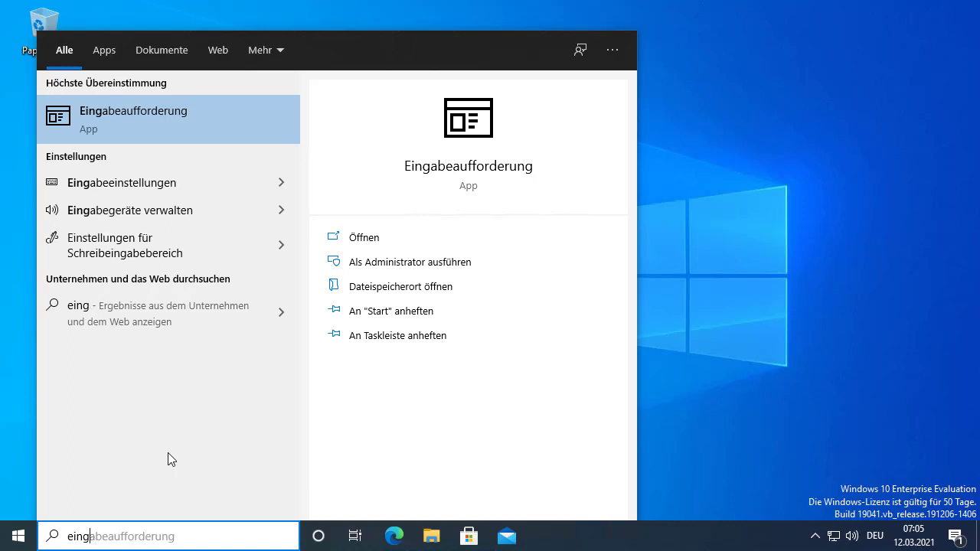
key(BackSpace)
key(BackSpace)
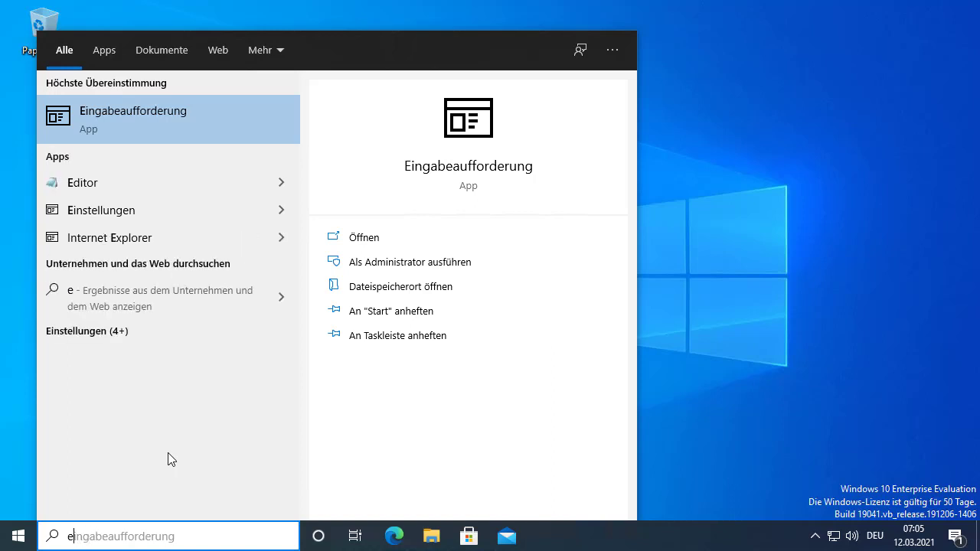
key(BackSpace)
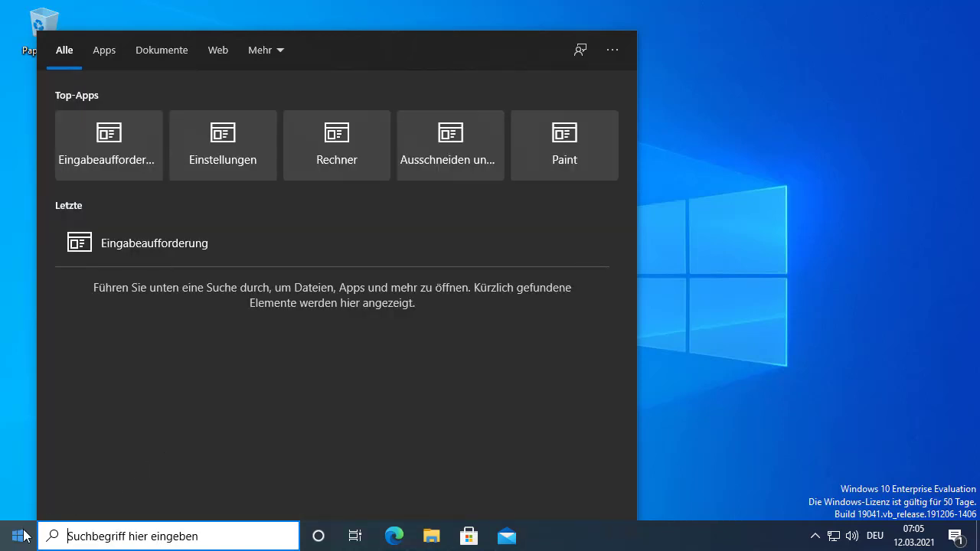
click(22, 535)
text(einga)
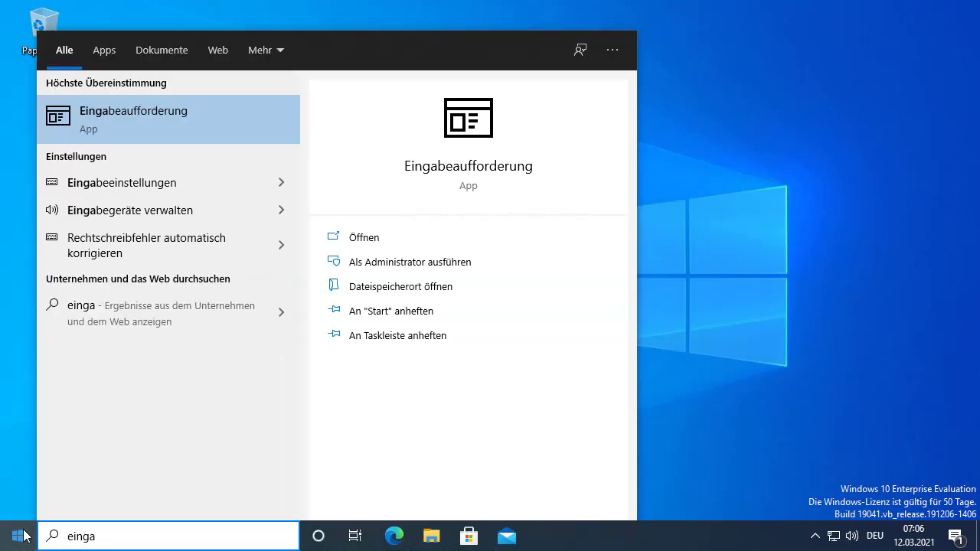
key(BackSpace)
key(BackSpace)
key(BackSpace)
key(BackSpace)
key(BackSpace)
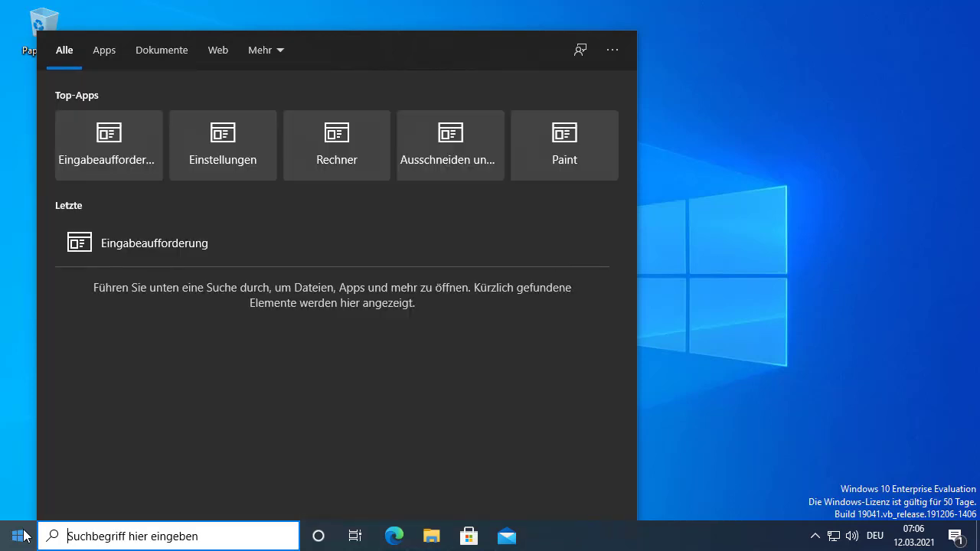
click(23, 536)
Launch cmd from the Run dialog in the Win+X menu
click(18, 536)
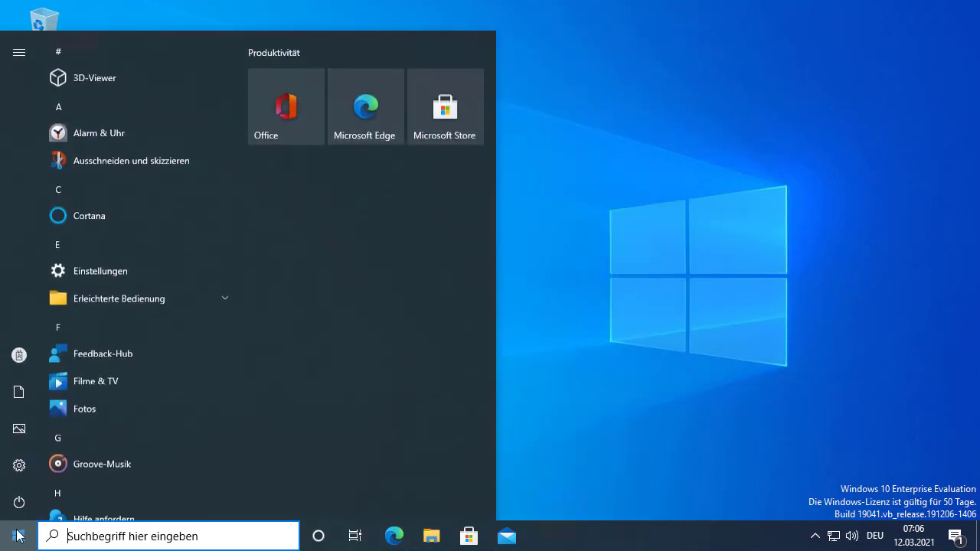
right_click(19, 536)
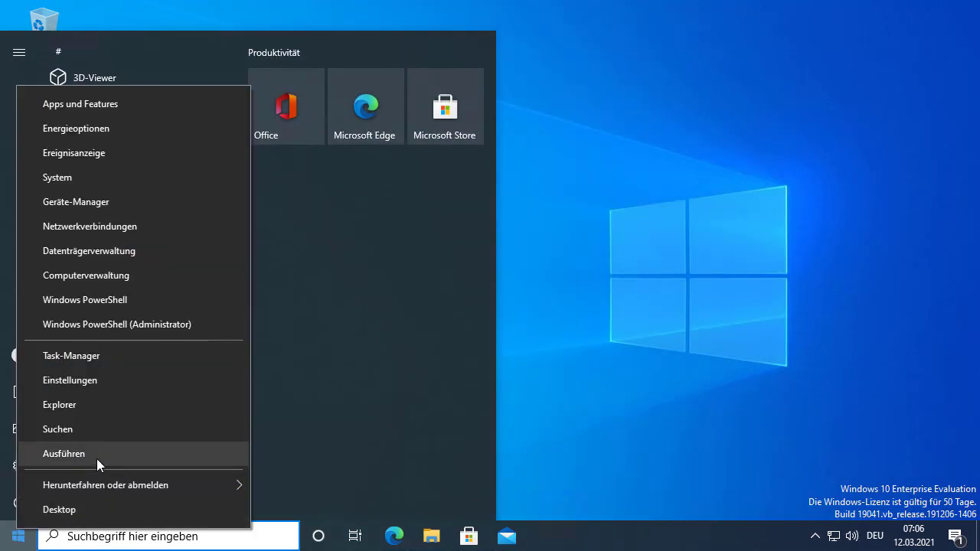
click(97, 459)
text(cmd)
key(Return)
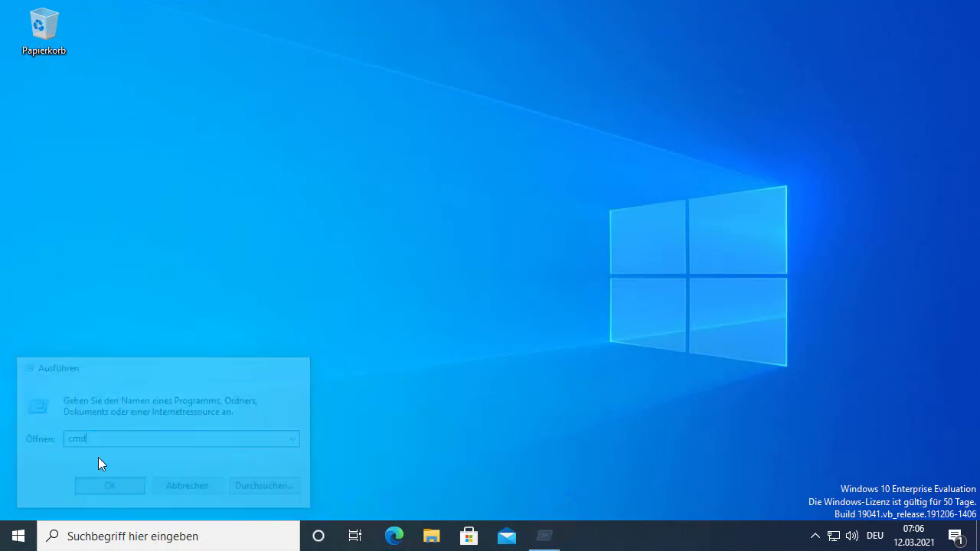
Run Eingabeaufforderung as administrator from the taskbar jump list and approve the UAC prompt
right_click(537, 534)
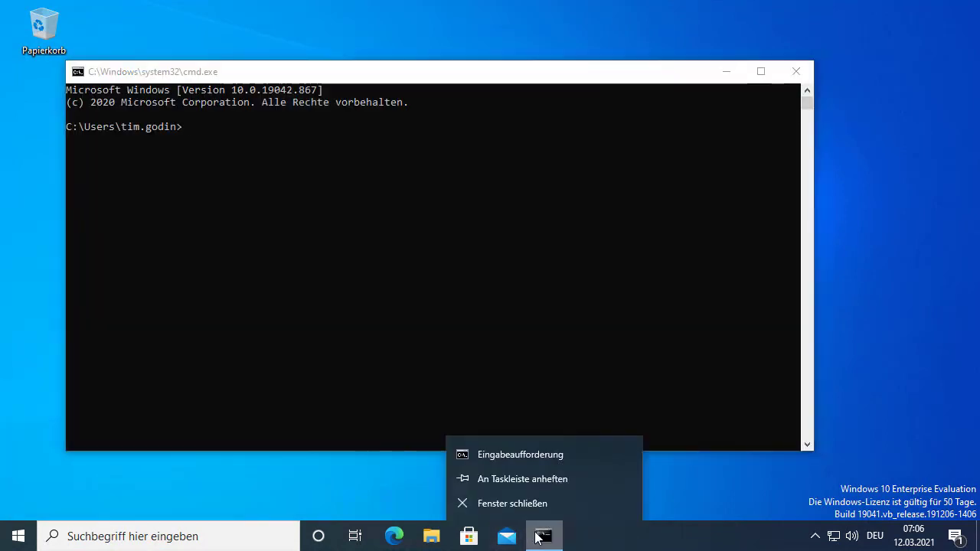
right_click(534, 455)
click(595, 355)
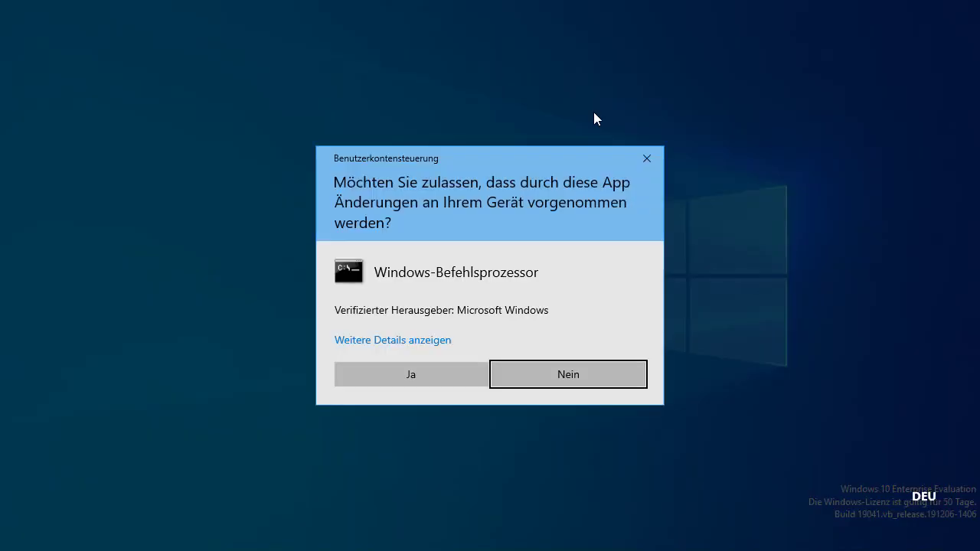
click(429, 381)
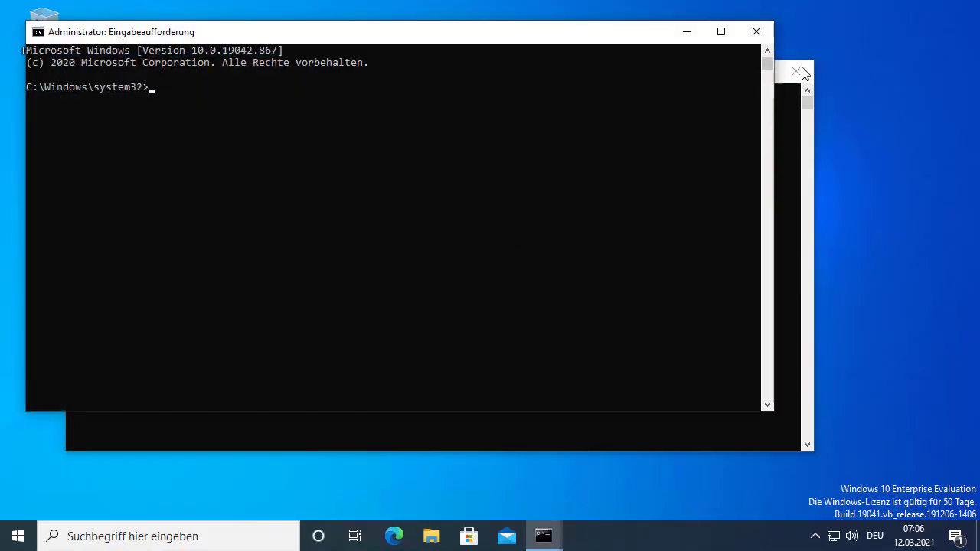
Close the non-admin console and run dsregcmd /status in the administrator prompt
click(809, 73)
drag(526, 37, 616, 71)
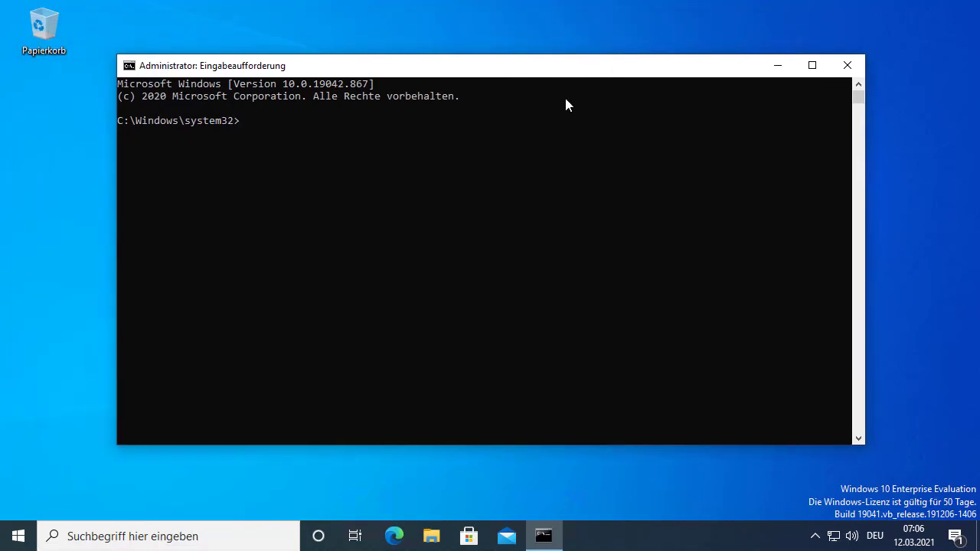
text(dsregcmd /status)
key(Return)
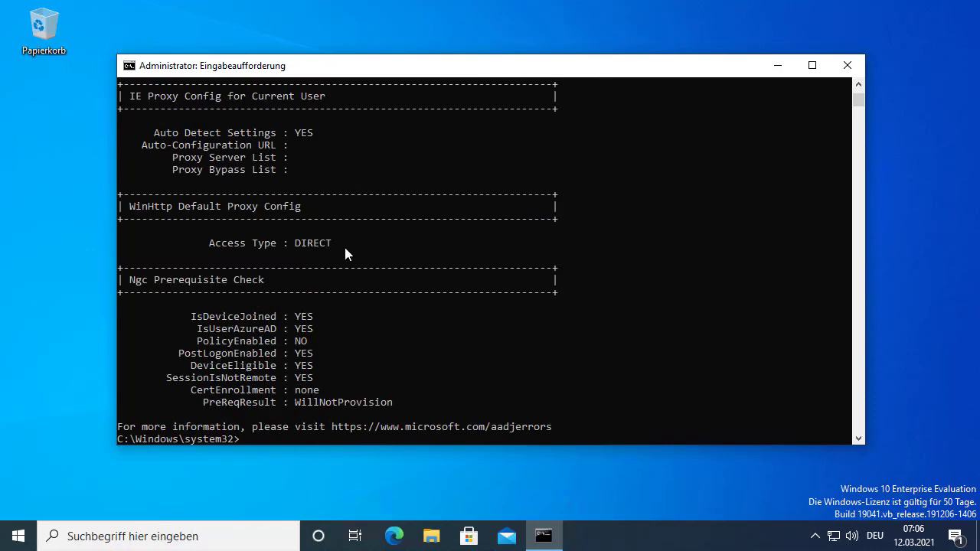
Review the status output and highlight the MDM URL lines, then minimize the console
scroll(344, 249, up, 5)
scroll(346, 246, up, 15)
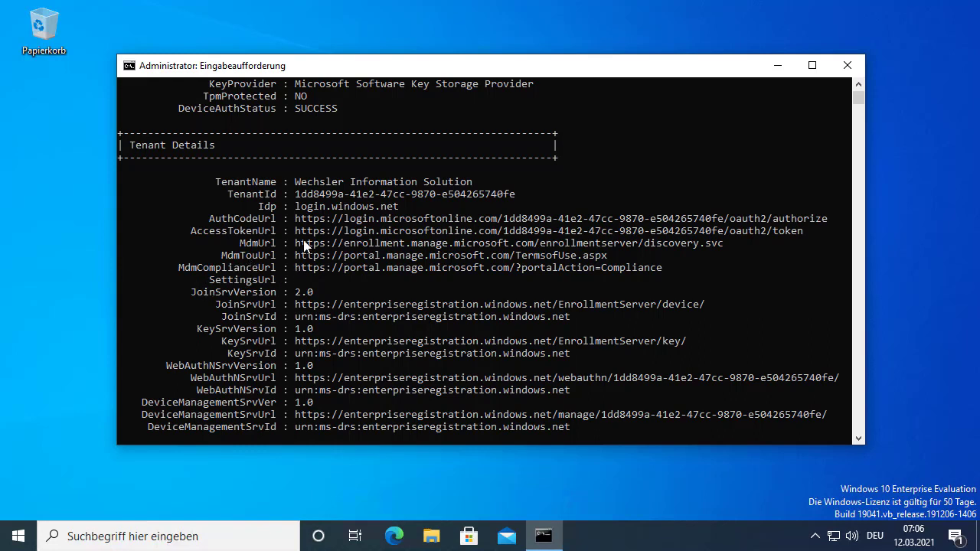
drag(296, 242, 703, 278)
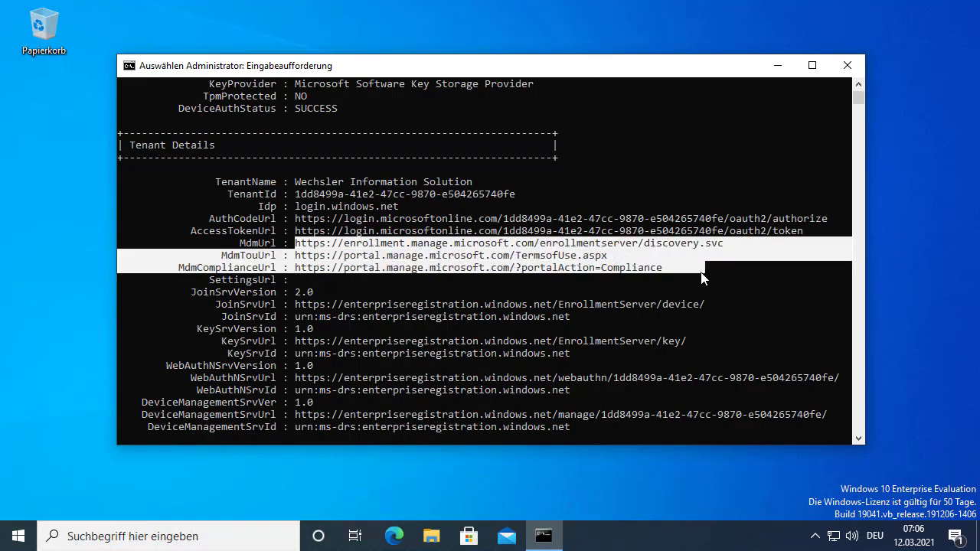
click(396, 257)
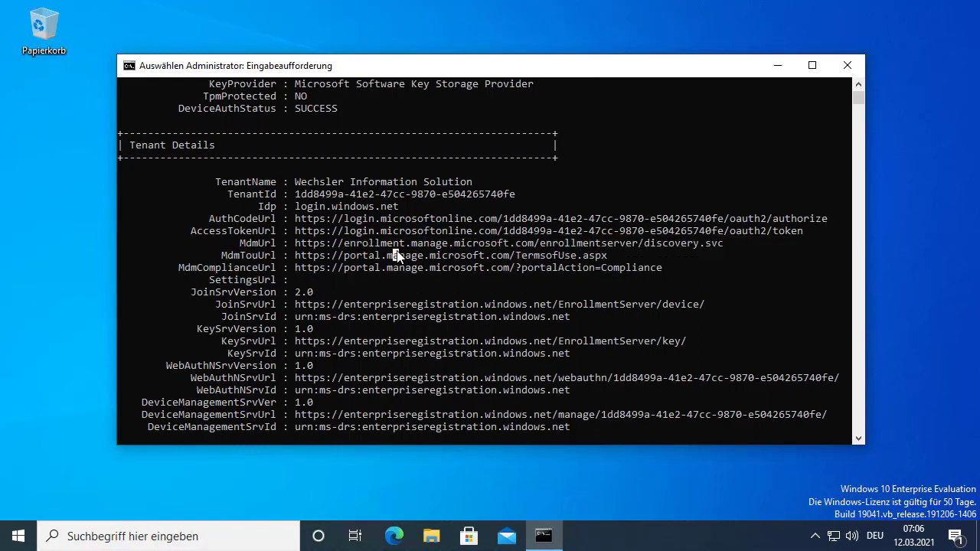
scroll(397, 256, up, 6)
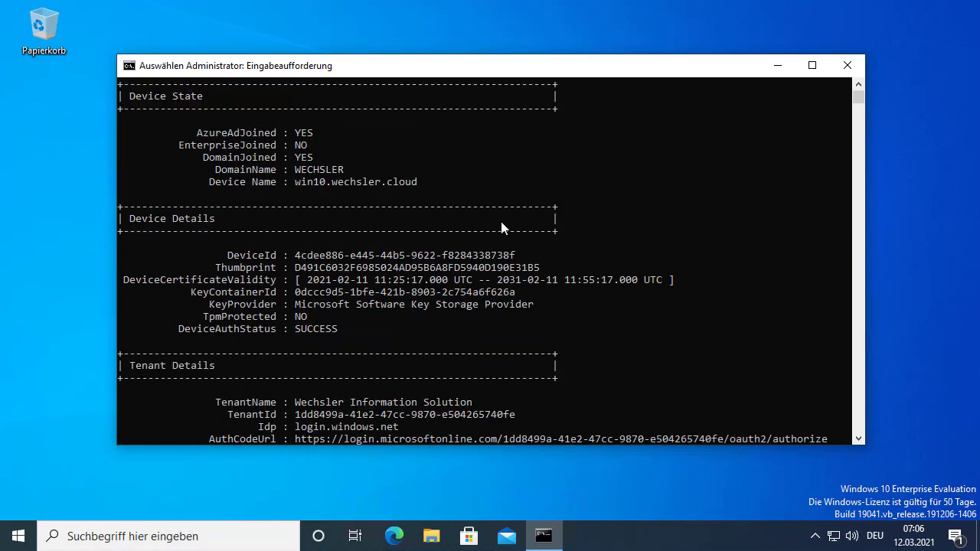
click(777, 72)
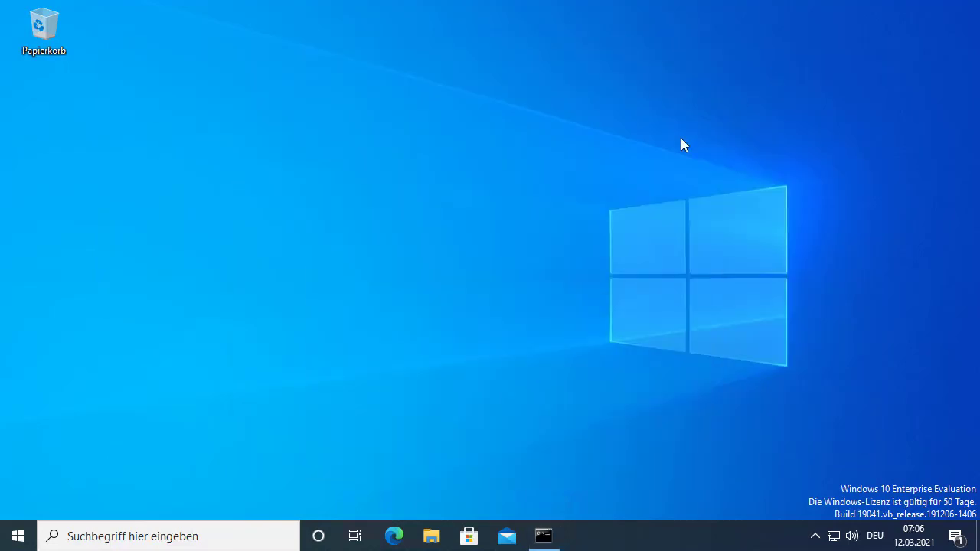
On DC01, open Devices > All devices in Endpoint Manager, showing WIN10 as Intune-managed and compliant
mouse_move(534, 5)
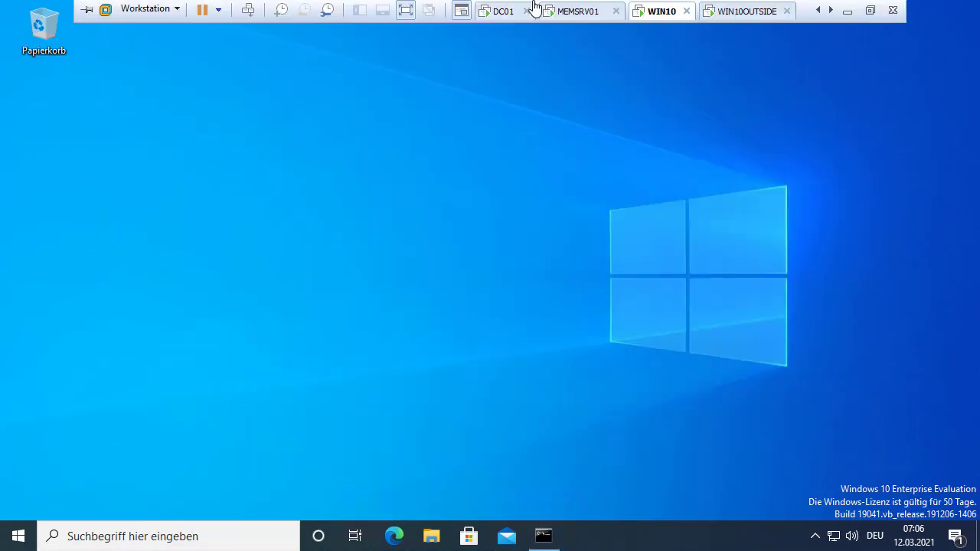
click(506, 12)
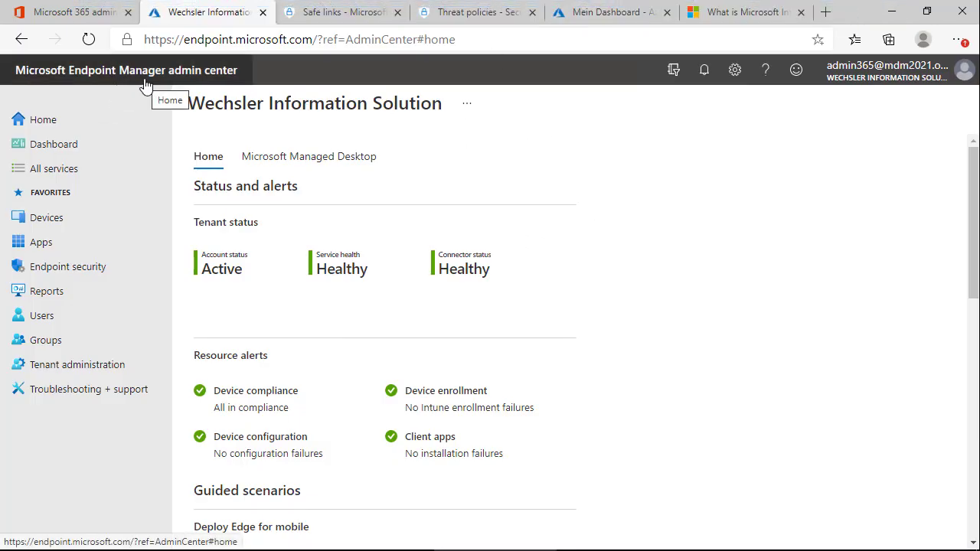
click(53, 224)
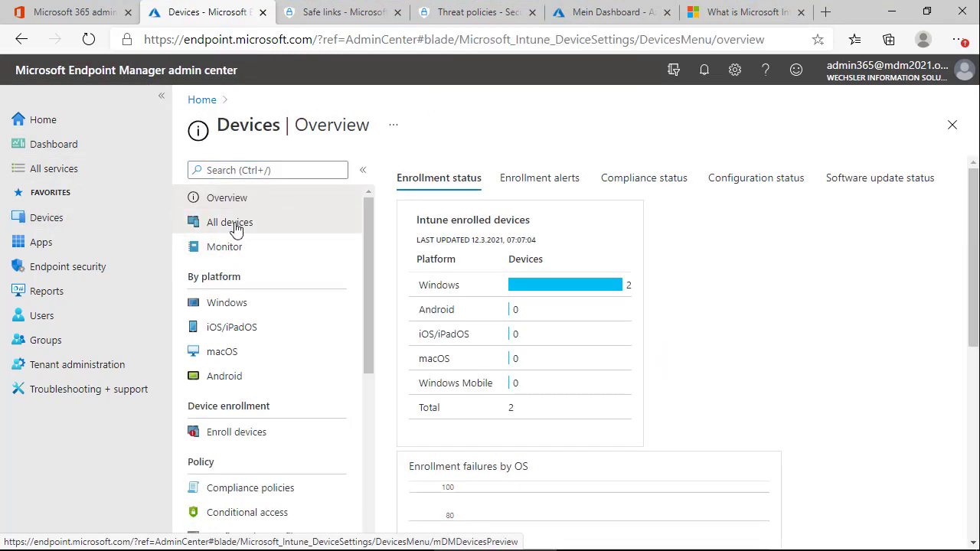
click(233, 223)
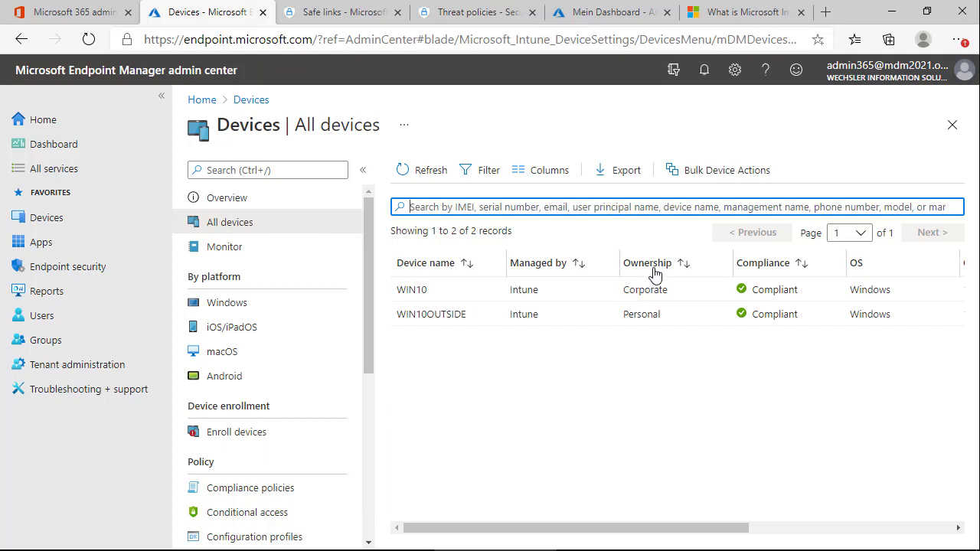
click(546, 375)
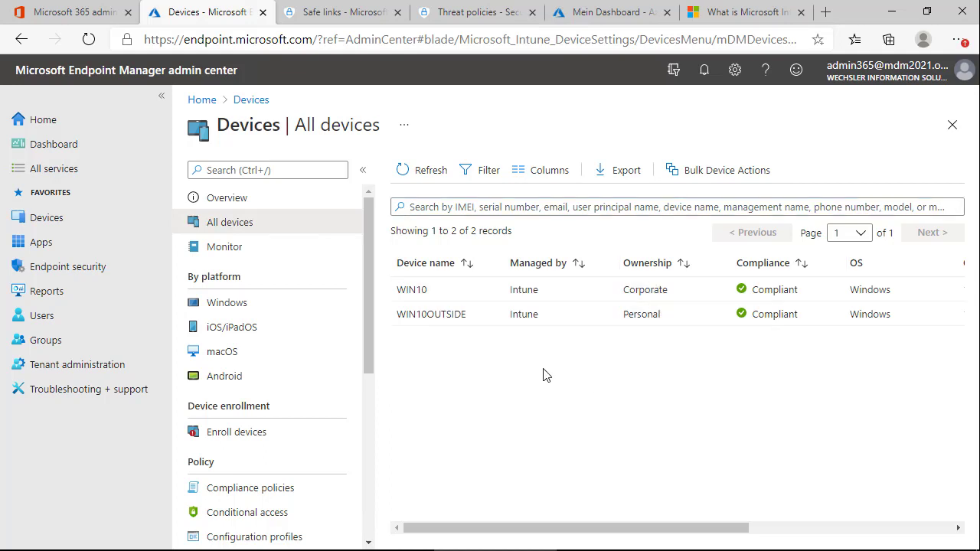